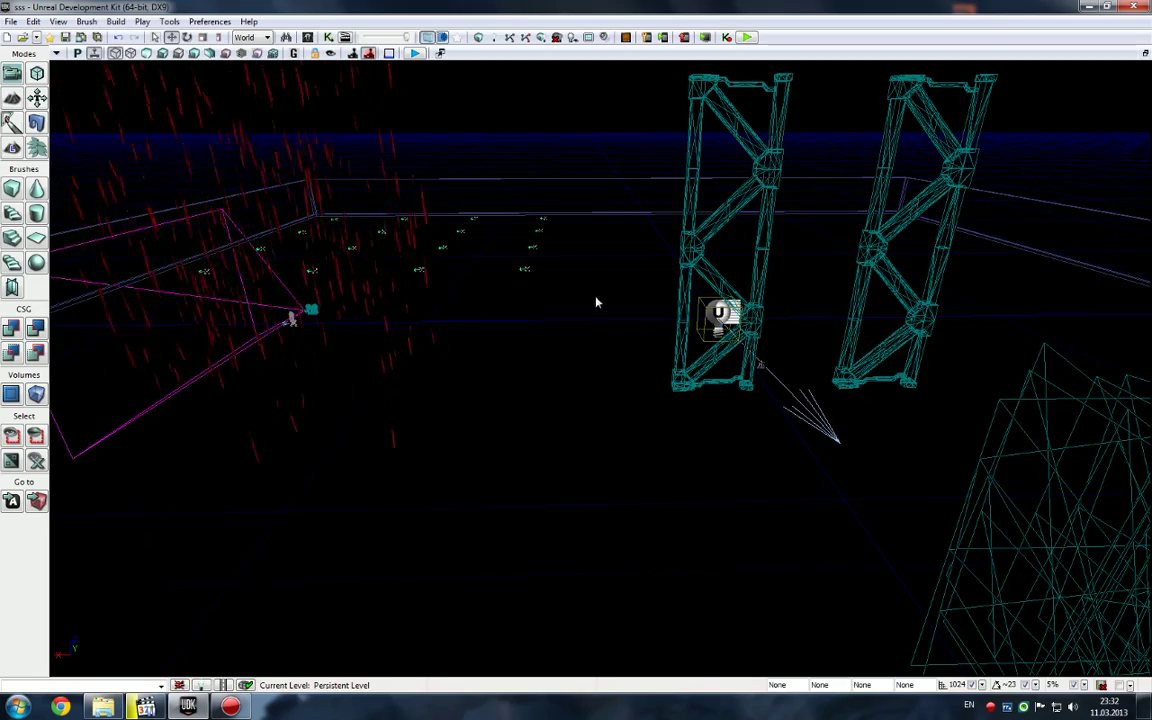
Step: Survey the level in lit and wireframe modes, covering the rain emitters, towers and camera
{"action": "right_click_drag", "start_coordinate": [597, 301], "coordinate": [760, 340]}
{"action": "left_click", "coordinate": [163, 53]}
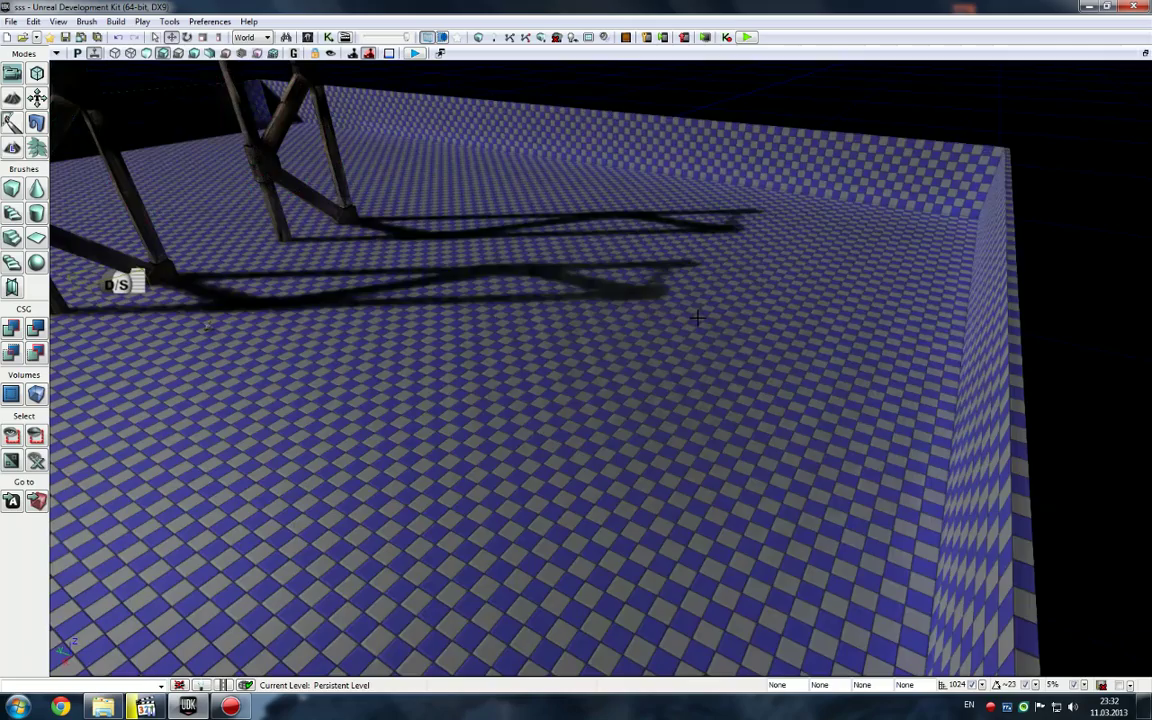
{"action": "mouse_move", "coordinate": [697, 317]}
{"action": "right_mouse_down"}
{"action": "mouse_move", "coordinate": [715, 255]}
{"action": "mouse_move", "coordinate": [765, 225]}
{"action": "mouse_move", "coordinate": [700, 170]}
{"action": "mouse_move", "coordinate": [420, 270]}
{"action": "mouse_move", "coordinate": [468, 268]}
{"action": "mouse_move", "coordinate": [720, 365]}
{"action": "mouse_move", "coordinate": [650, 331]}
{"action": "mouse_move", "coordinate": [660, 350]}
{"action": "mouse_move", "coordinate": [560, 343]}
{"action": "mouse_move", "coordinate": [617, 300]}
{"action": "mouse_move", "coordinate": [597, 325]}
{"action": "mouse_move", "coordinate": [562, 306]}
{"action": "mouse_move", "coordinate": [566, 378]}
{"action": "mouse_move", "coordinate": [488, 363]}
{"action": "mouse_move", "coordinate": [583, 405]}
{"action": "right_mouse_up"}
{"action": "key", "text": "alt+1"}
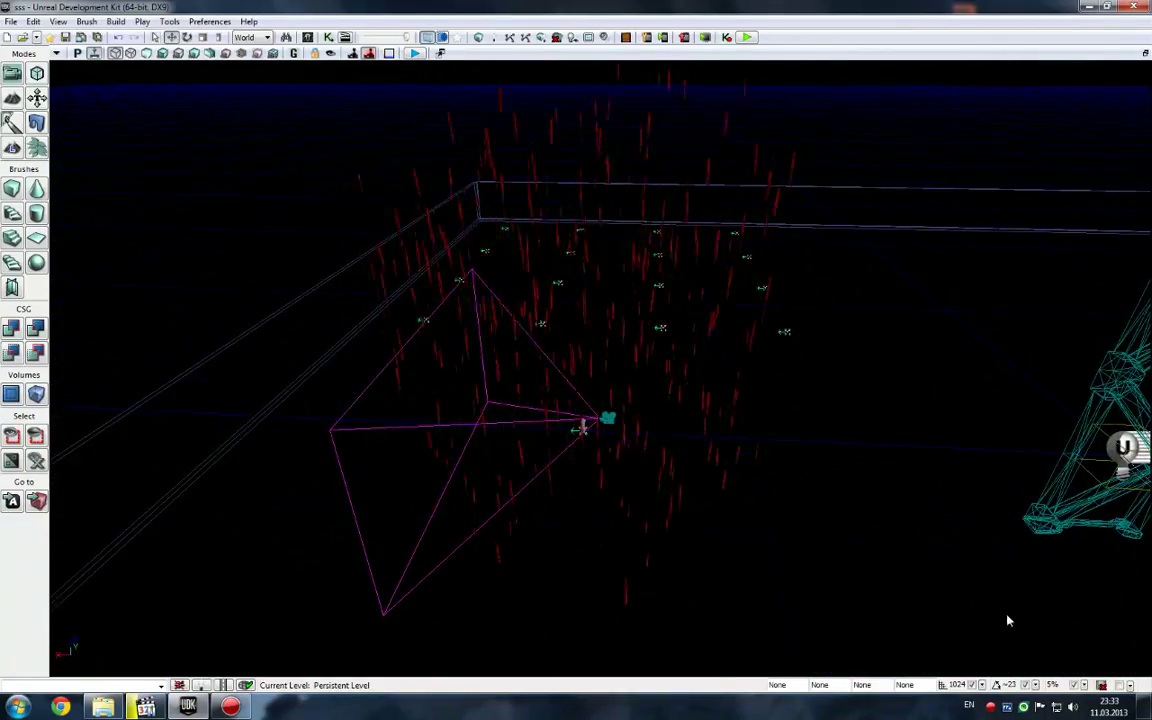
{"action": "right_click_drag", "start_coordinate": [859, 512], "coordinate": [800, 490]}
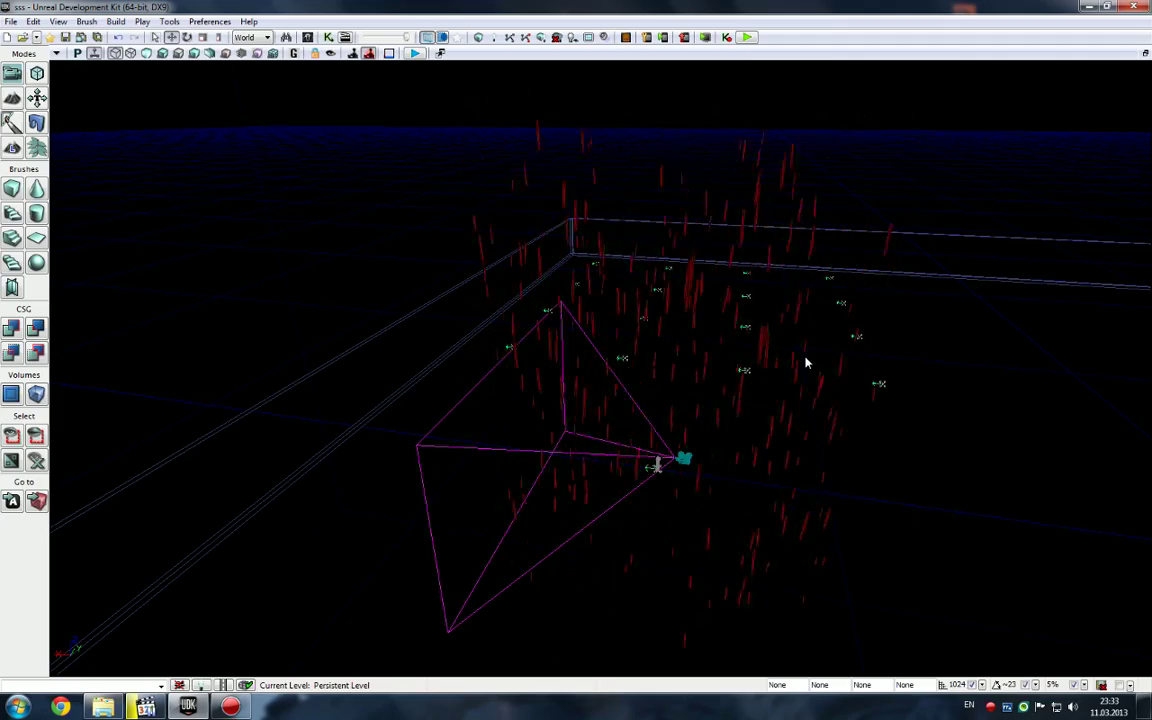
{"action": "right_click_drag", "start_coordinate": [774, 306], "coordinate": [782, 378]}
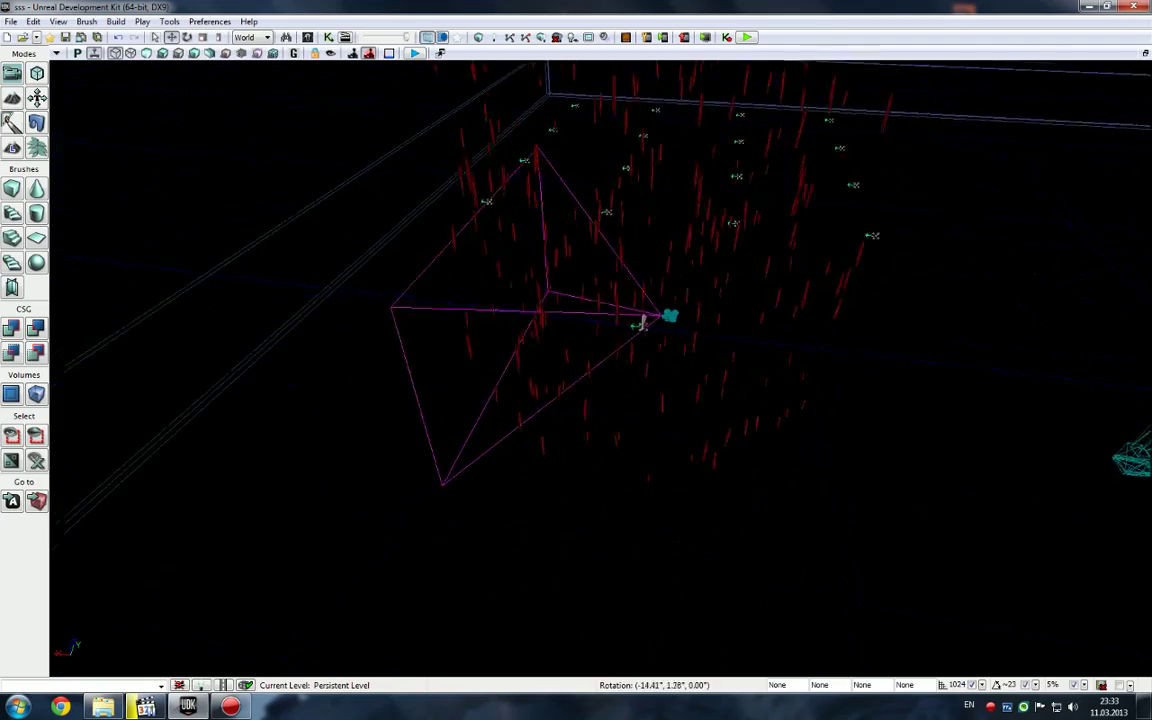
Step: Examine the soldier and surrounding rain from behind the selected camera actor in wireframe and lit modes
{"action": "scroll", "coordinate": [774, 306], "scroll_direction": "up", "scroll_amount": 4}
{"action": "left_click", "coordinate": [643, 303]}
{"action": "right_click_drag", "start_coordinate": [629, 304], "coordinate": [672, 268]}
{"action": "right_click_drag", "start_coordinate": [584, 380], "coordinate": [465, 442]}
{"action": "right_click_drag", "start_coordinate": [606, 229], "coordinate": [598, 205]}
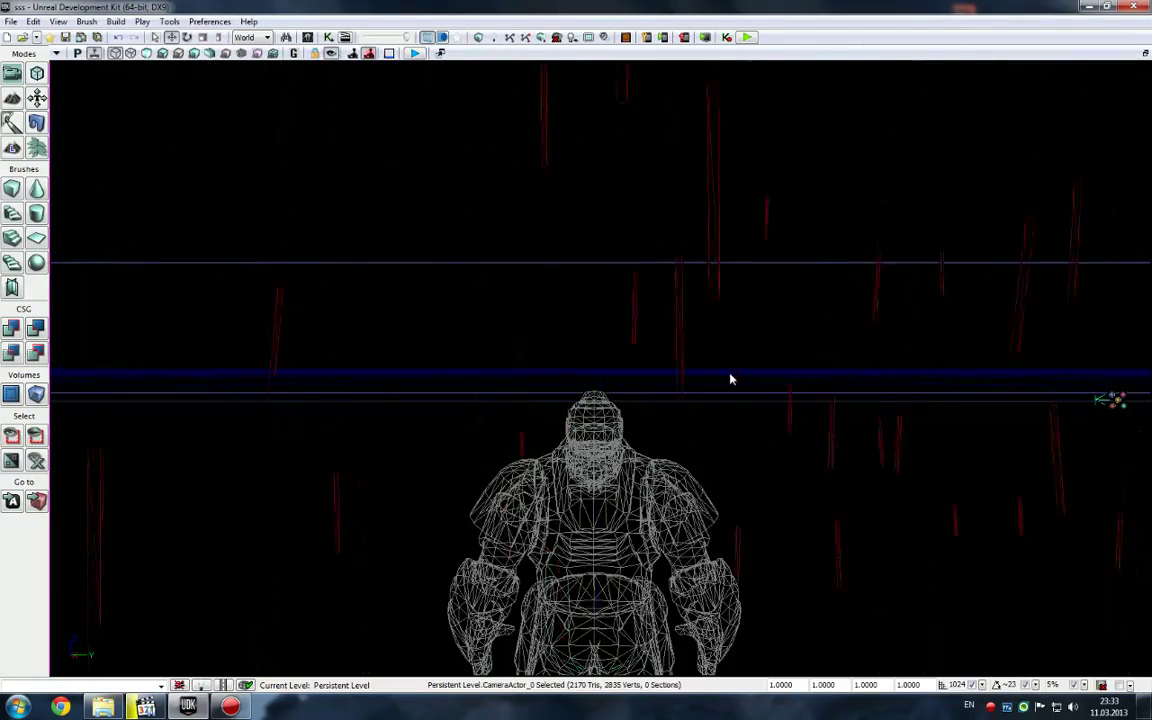
{"action": "key", "text": "alt+4"}
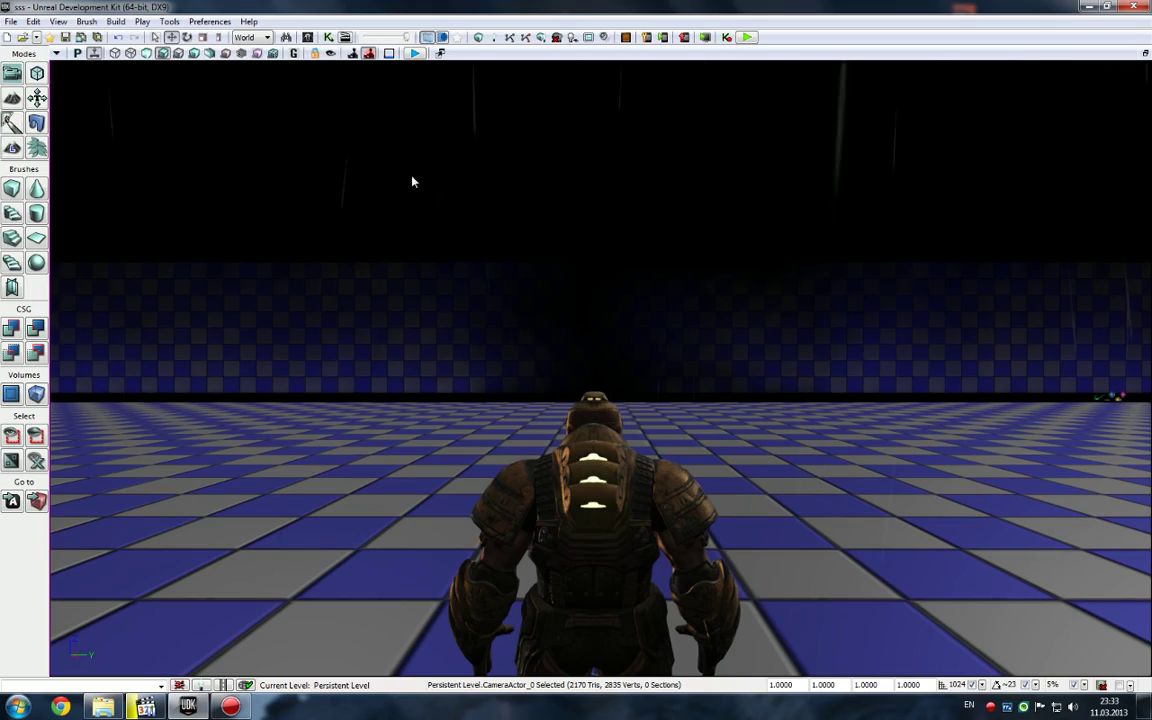
{"action": "mouse_move", "coordinate": [454, 238]}
{"action": "right_mouse_down"}
{"action": "mouse_move", "coordinate": [475, 290]}
{"action": "mouse_move", "coordinate": [462, 225]}
{"action": "right_mouse_up"}
{"action": "key", "text": "alt+1"}
{"action": "right_click_drag", "start_coordinate": [700, 335], "coordinate": [735, 380]}
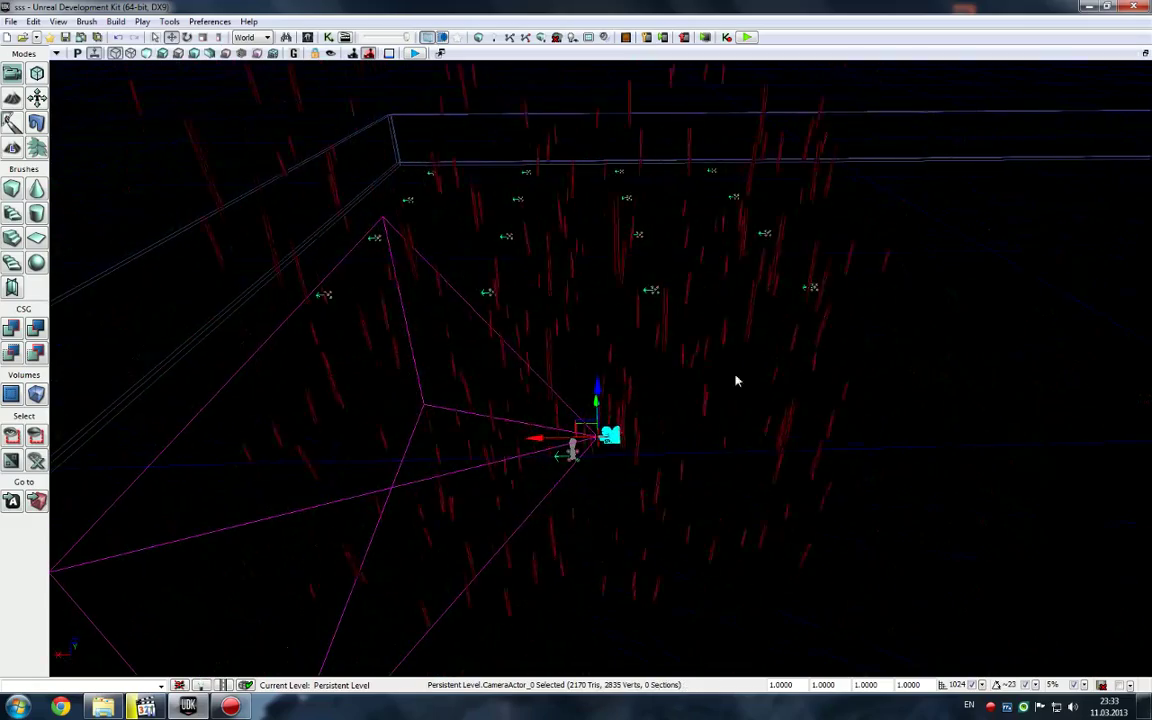
Step: Move the rain emitter beside the soldier forward along the X axis, away from the camera
{"action": "left_click", "coordinate": [725, 363]}
{"action": "left_click", "coordinate": [573, 450]}
{"action": "right_click_drag", "start_coordinate": [573, 450], "coordinate": [512, 414]}
{"action": "right_click_drag", "start_coordinate": [722, 386], "coordinate": [692, 321]}
{"action": "right_click_drag", "start_coordinate": [656, 407], "coordinate": [681, 406]}
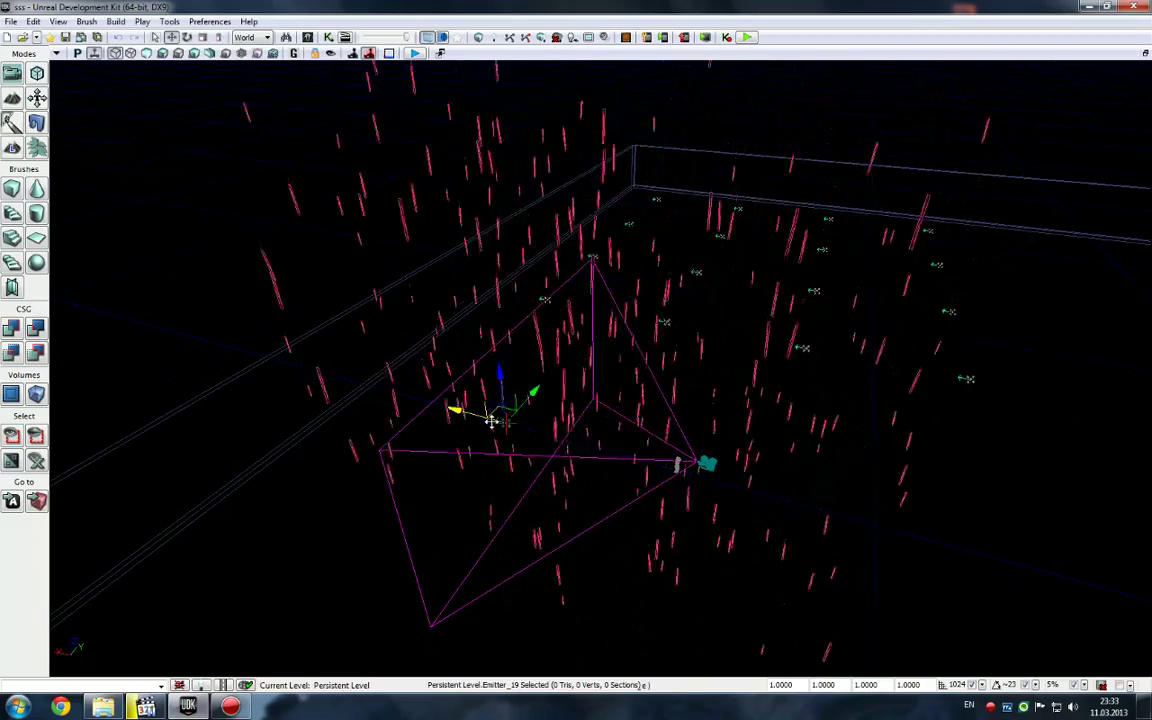
{"action": "right_click_drag", "start_coordinate": [491, 421], "coordinate": [466, 415]}
Step: Rotate the camera and rain emitter together around the vertical axis and bring them back to their starting orientation
{"action": "right_click_drag", "start_coordinate": [727, 513], "coordinate": [701, 498]}
{"action": "left_click", "coordinate": [738, 561]}
{"action": "right_click_drag", "start_coordinate": [798, 550], "coordinate": [794, 562]}
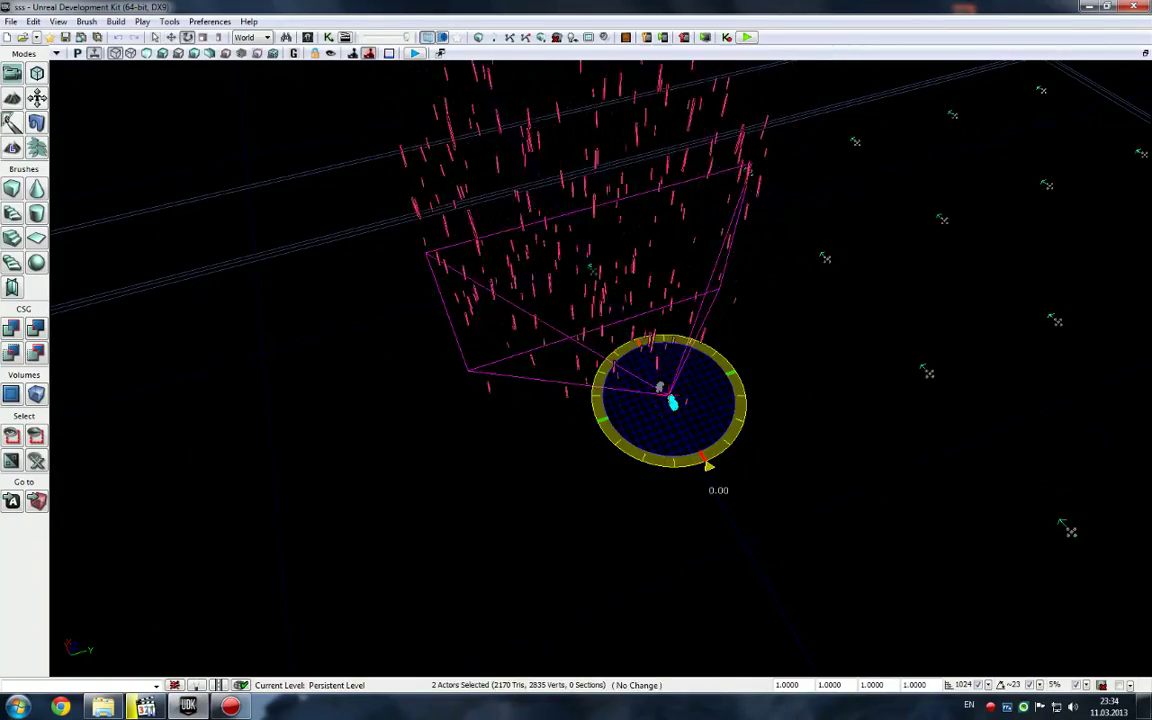
{"action": "left_click_drag", "start_coordinate": [708, 466], "coordinate": [708, 466]}
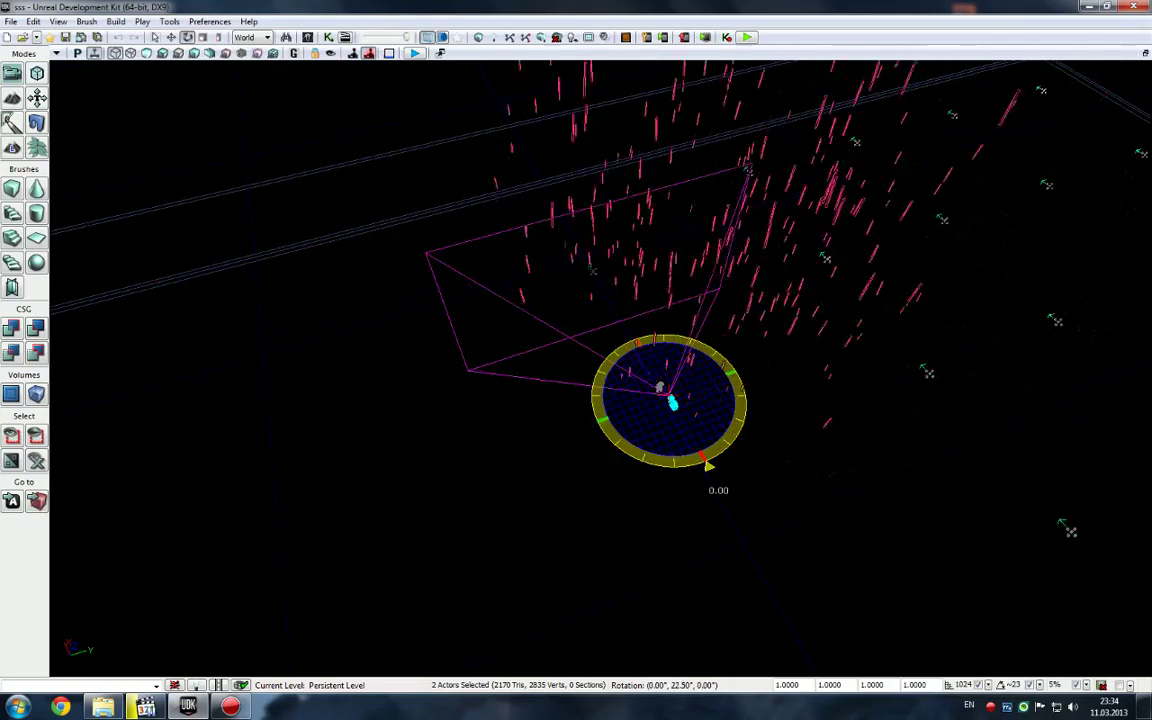
{"action": "left_click_drag", "start_coordinate": [535, 522], "coordinate": [535, 522], "text": "ctrl"}
{"action": "key", "text": "space"}
Step: Examine from several angles how the moved rain emitter's particles cover the camera's field of view
{"action": "right_click_drag", "start_coordinate": [535, 522], "coordinate": [536, 566]}
{"action": "left_click", "coordinate": [643, 579]}
{"action": "right_click_drag", "start_coordinate": [643, 579], "coordinate": [694, 588]}
{"action": "right_click_drag", "start_coordinate": [600, 570], "coordinate": [467, 507]}
{"action": "right_click_drag", "start_coordinate": [537, 353], "coordinate": [604, 327]}
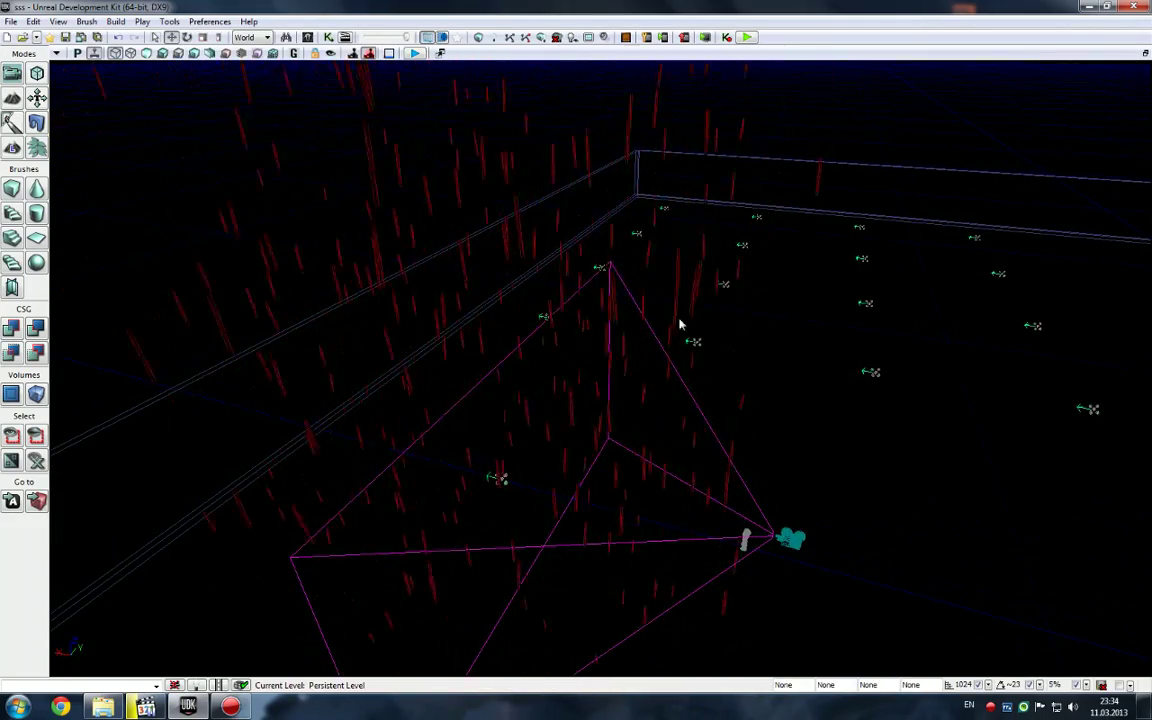
{"action": "right_click_drag", "start_coordinate": [679, 325], "coordinate": [661, 288]}
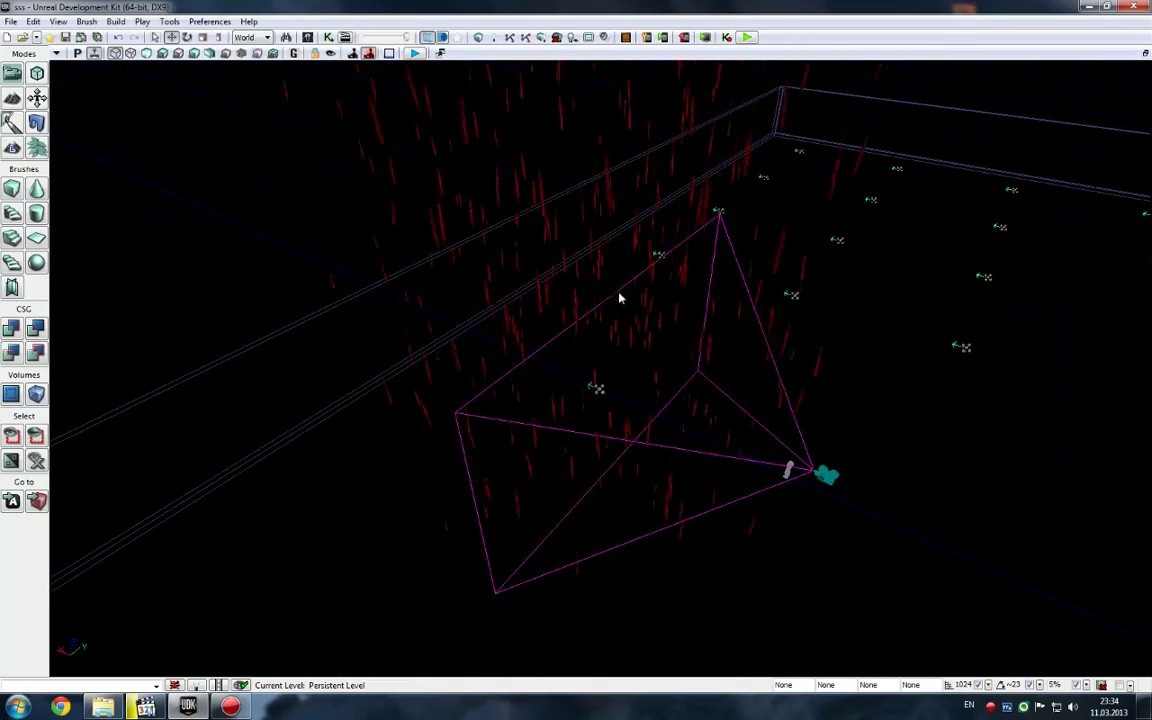
{"action": "right_click_drag", "start_coordinate": [674, 373], "coordinate": [668, 361]}
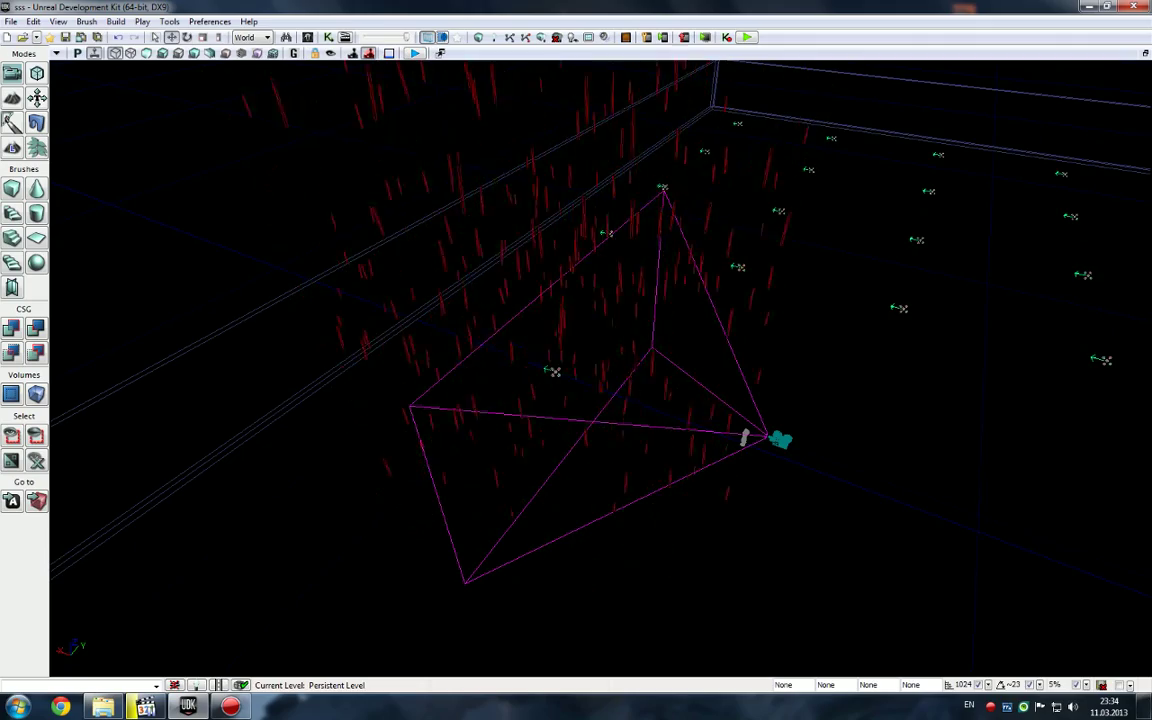
{"action": "right_click_drag", "start_coordinate": [634, 264], "coordinate": [632, 300]}
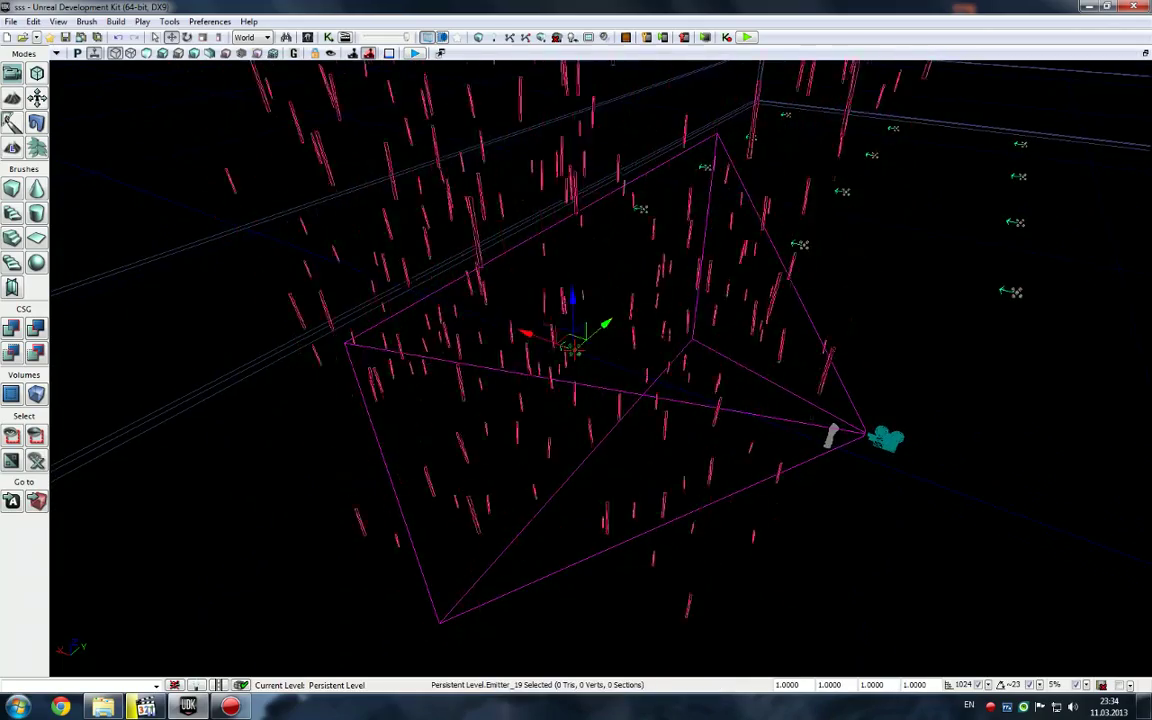
{"action": "right_click_drag", "start_coordinate": [753, 404], "coordinate": [751, 362]}
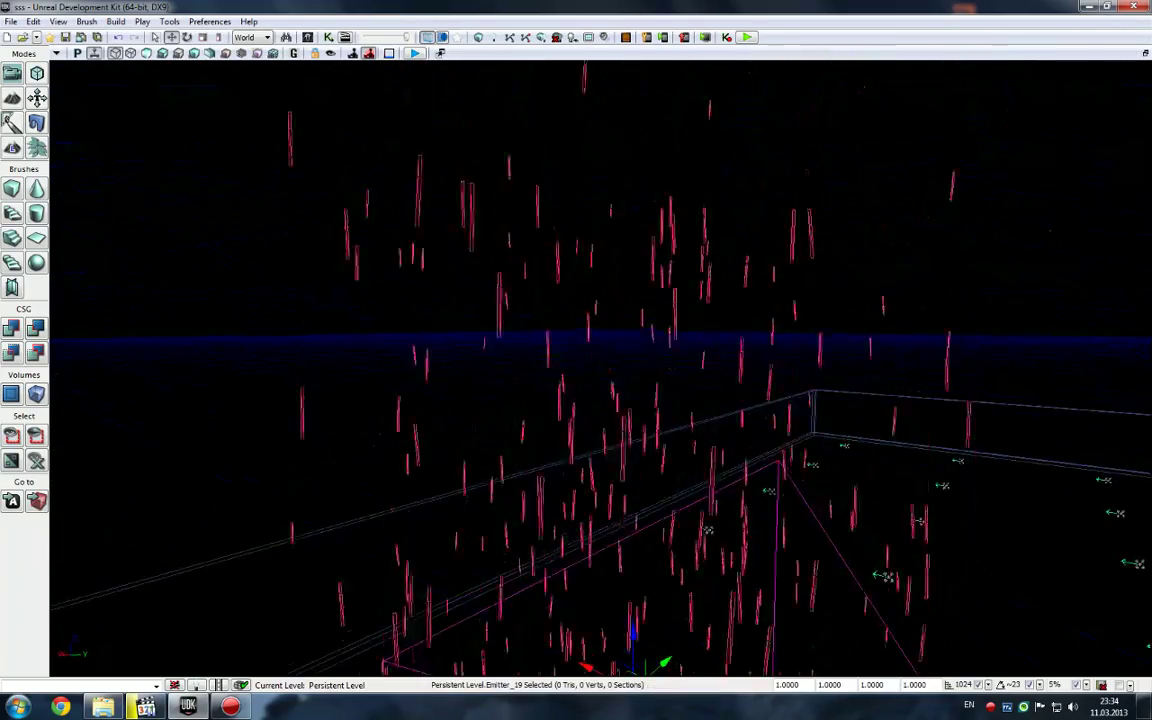
{"action": "right_click_drag", "start_coordinate": [655, 352], "coordinate": [690, 450]}
{"action": "right_click_drag", "start_coordinate": [679, 370], "coordinate": [597, 445]}
Step: Open the Rain06 particle system and examine the start radius and start height of its Cylinder module
{"action": "left_click", "coordinate": [716, 456]}
{"action": "left_click", "coordinate": [571, 417]}
{"action": "key", "text": "ctrl+b"}
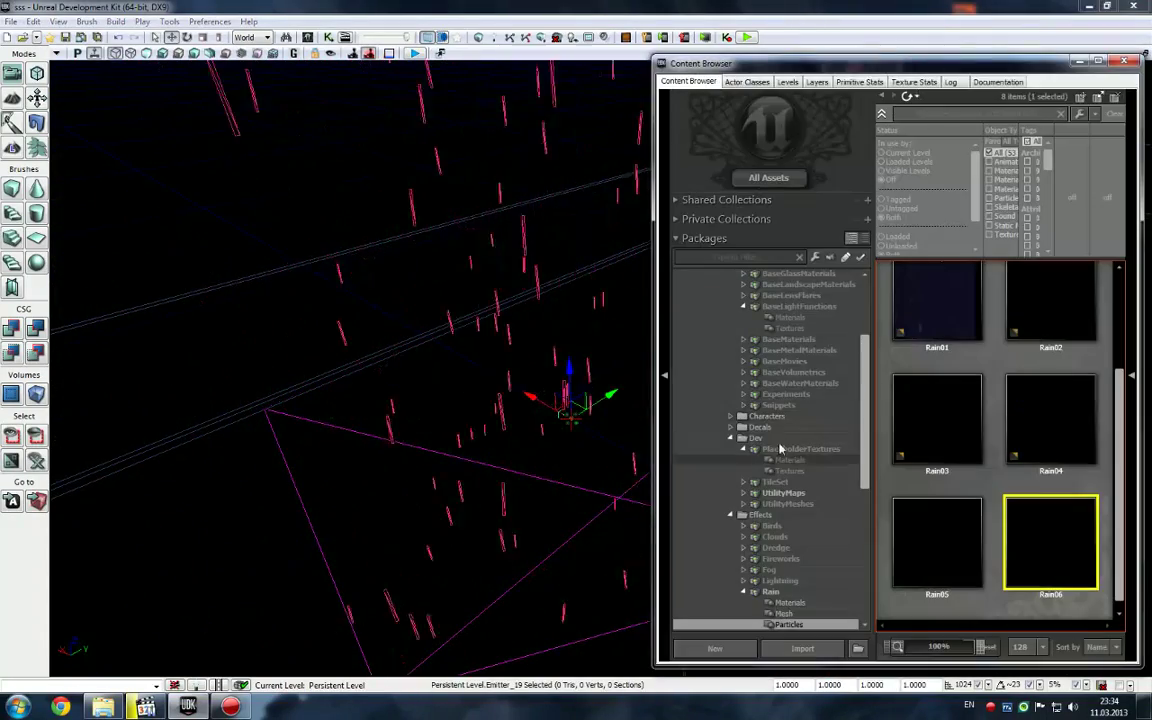
{"action": "double_click", "coordinate": [1036, 537]}
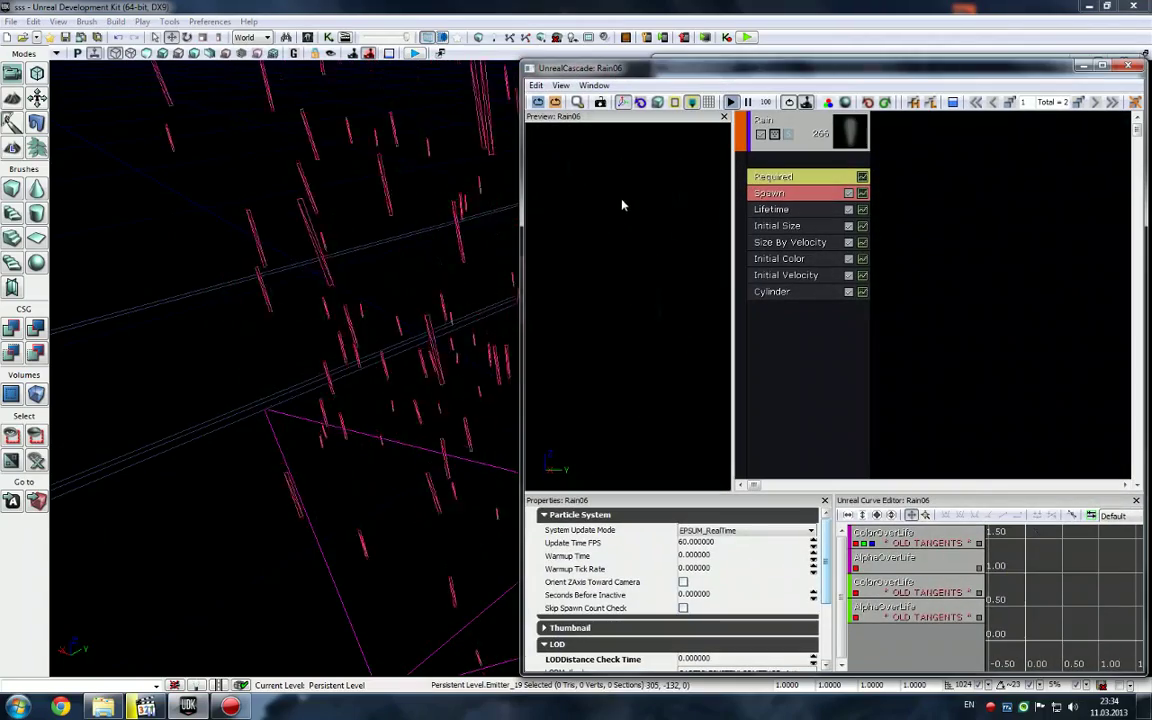
{"action": "left_click", "coordinate": [785, 292]}
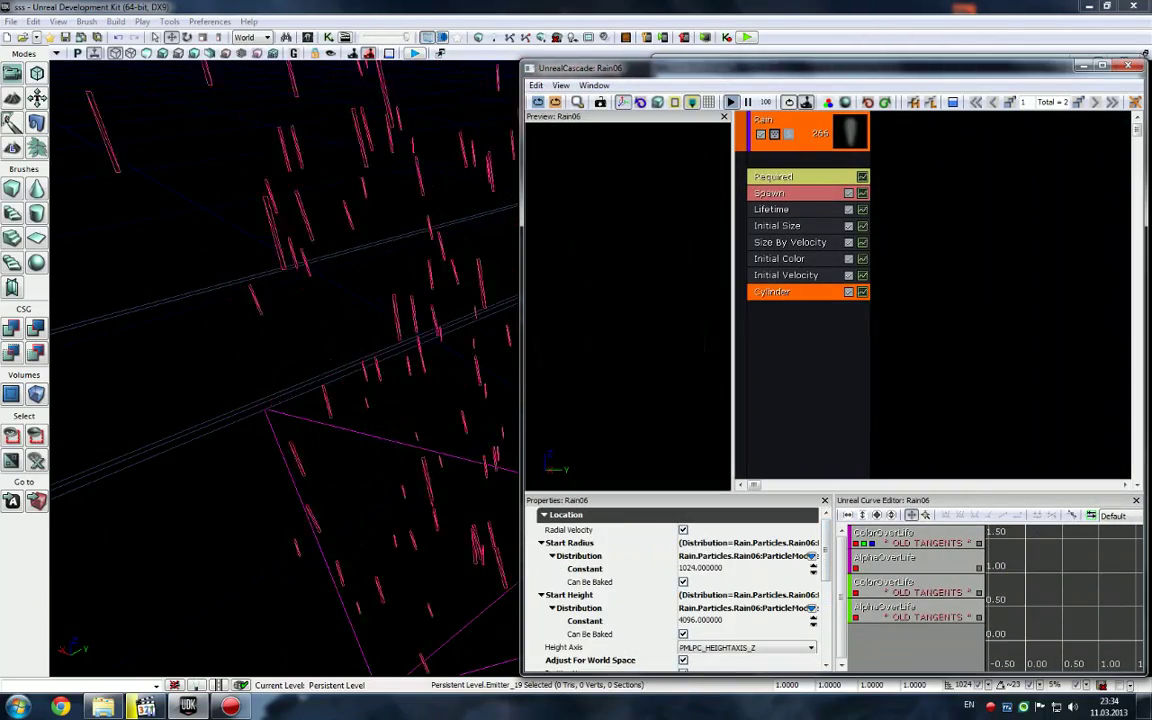
{"action": "right_click_drag", "start_coordinate": [300, 360], "coordinate": [394, 392]}
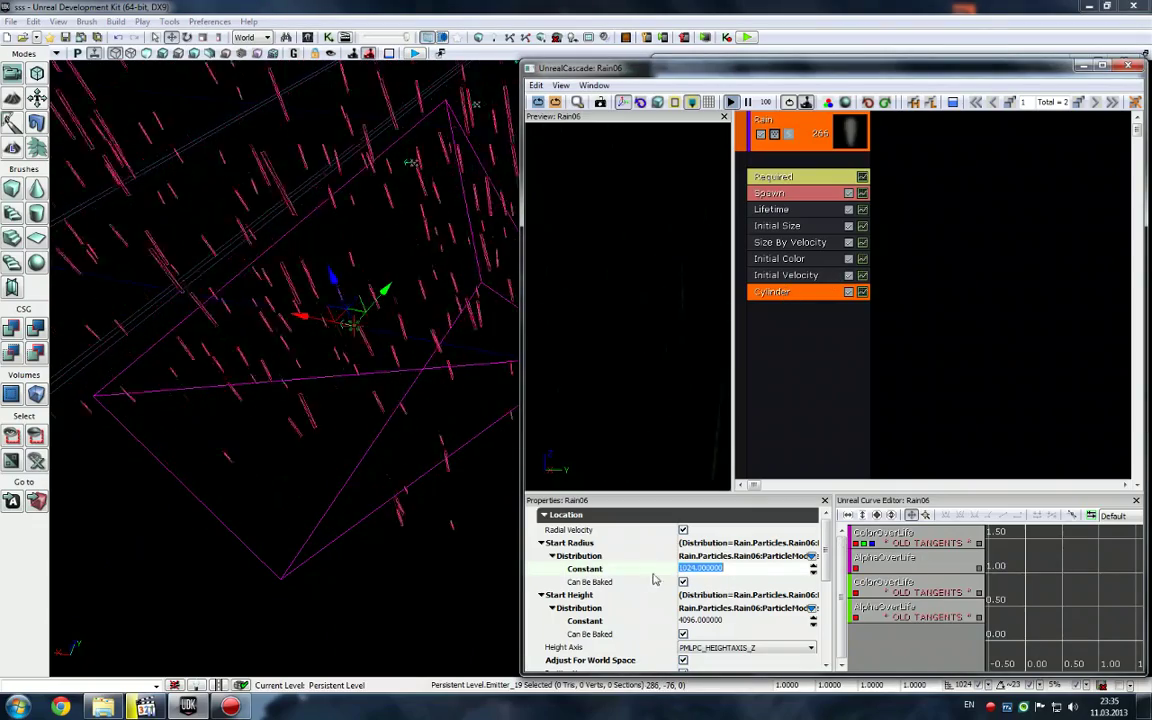
{"action": "left_click", "coordinate": [1128, 66]}
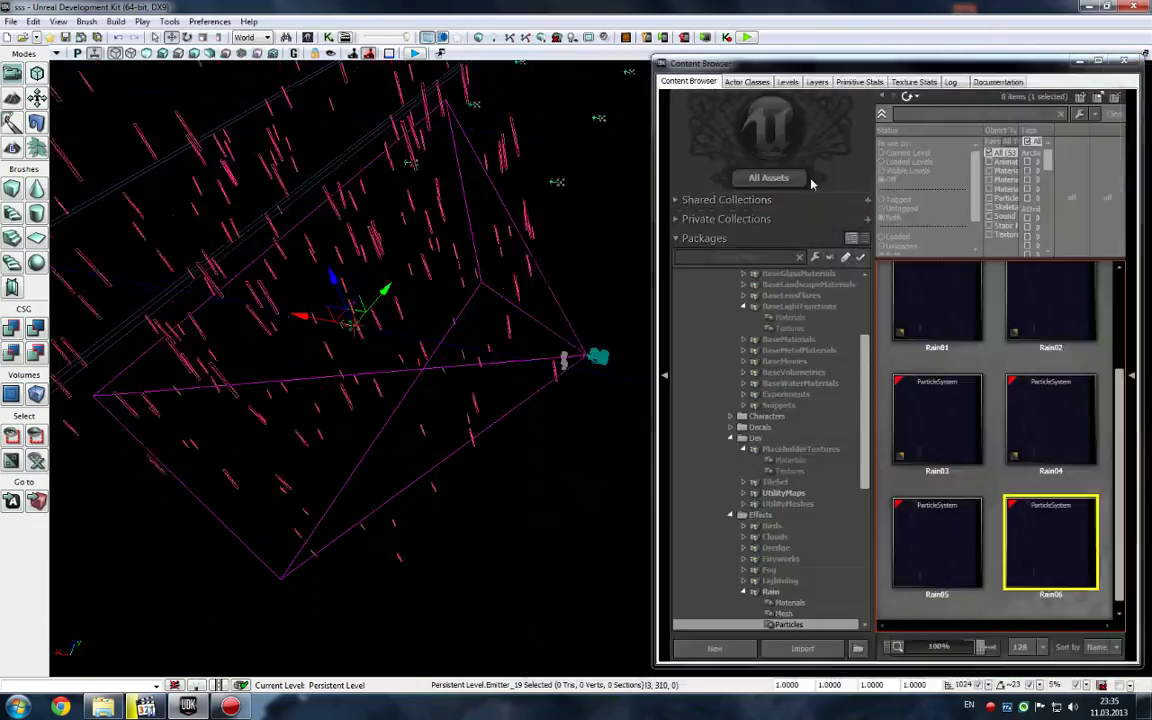
Step: Open the Rain05 particle system of a grid emitter and examine the start location range in its Initial Location module
{"action": "right_click_drag", "start_coordinate": [400, 300], "coordinate": [400, 410]}
{"action": "left_click", "coordinate": [534, 368]}
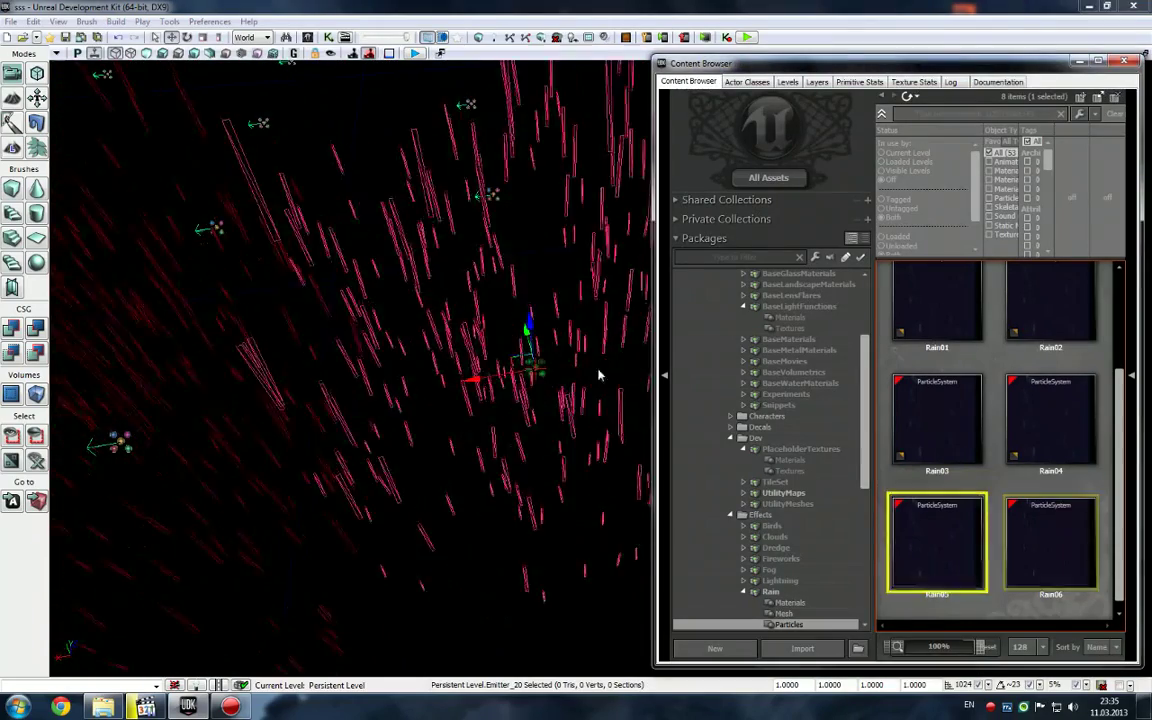
{"action": "double_click", "coordinate": [956, 544]}
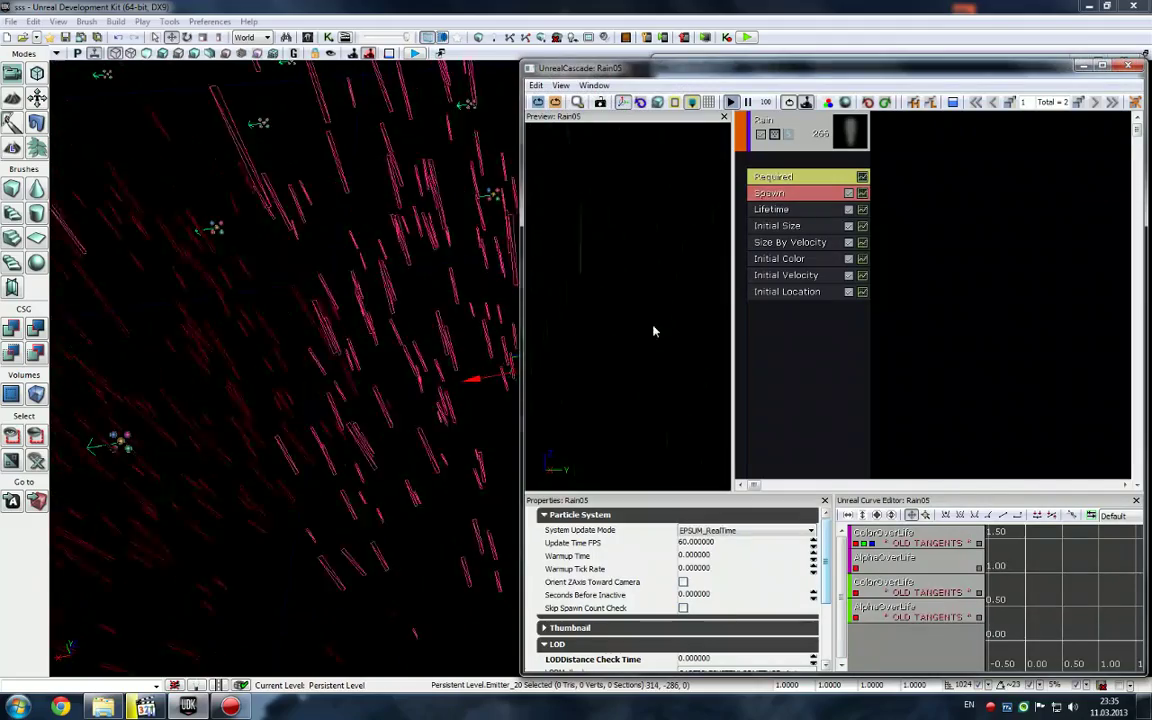
{"action": "left_click", "coordinate": [786, 292]}
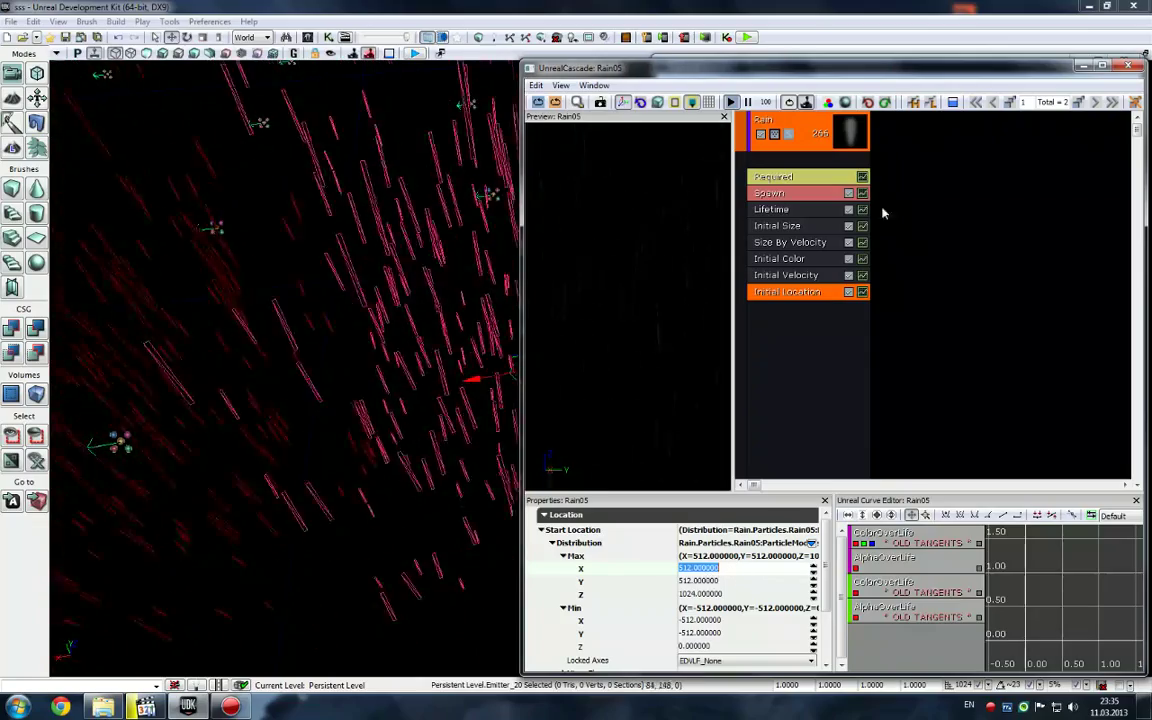
{"action": "left_click", "coordinate": [1128, 67]}
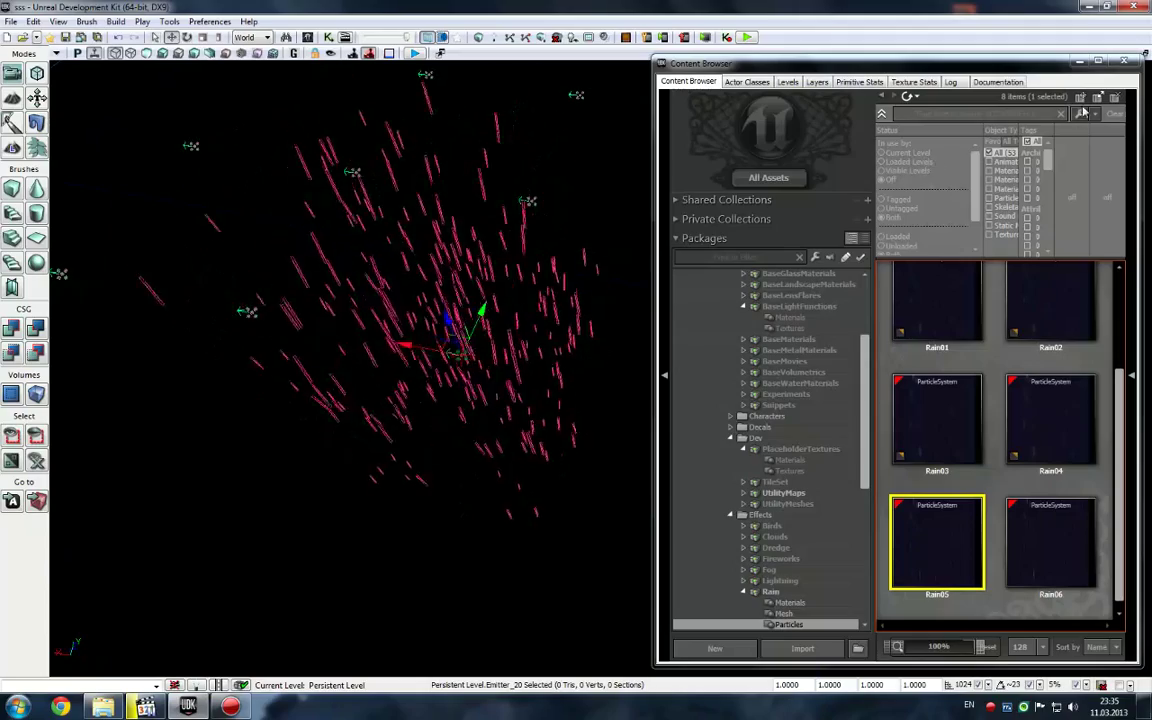
{"action": "left_click", "coordinate": [1124, 61]}
Step: Check the maximum draw distance in the selected Rain05 emitter's properties
{"action": "right_click_drag", "start_coordinate": [900, 300], "coordinate": [915, 150]}
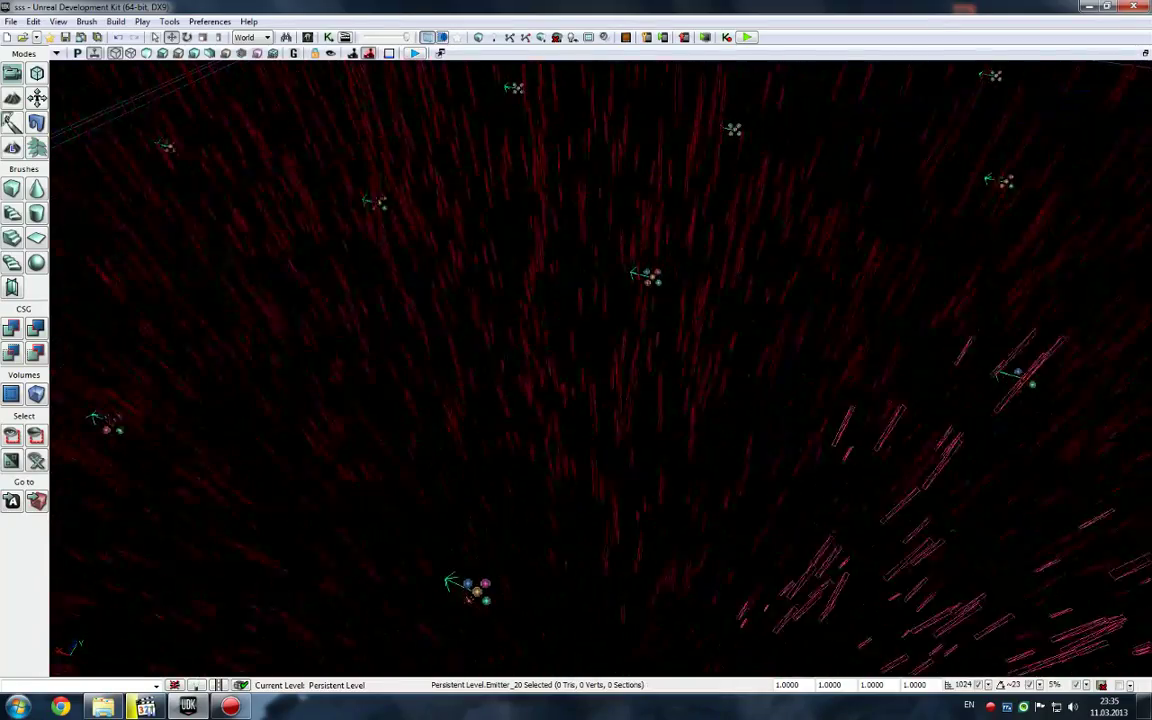
{"action": "key", "text": "F4"}
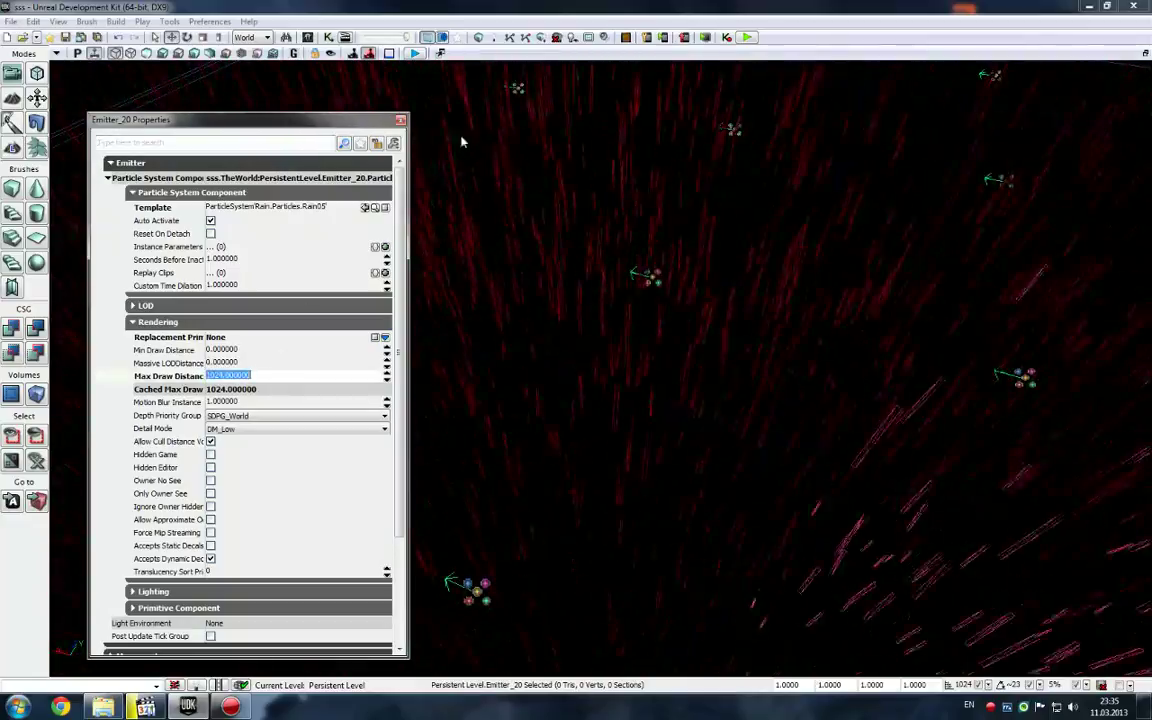
{"action": "left_click", "coordinate": [400, 120]}
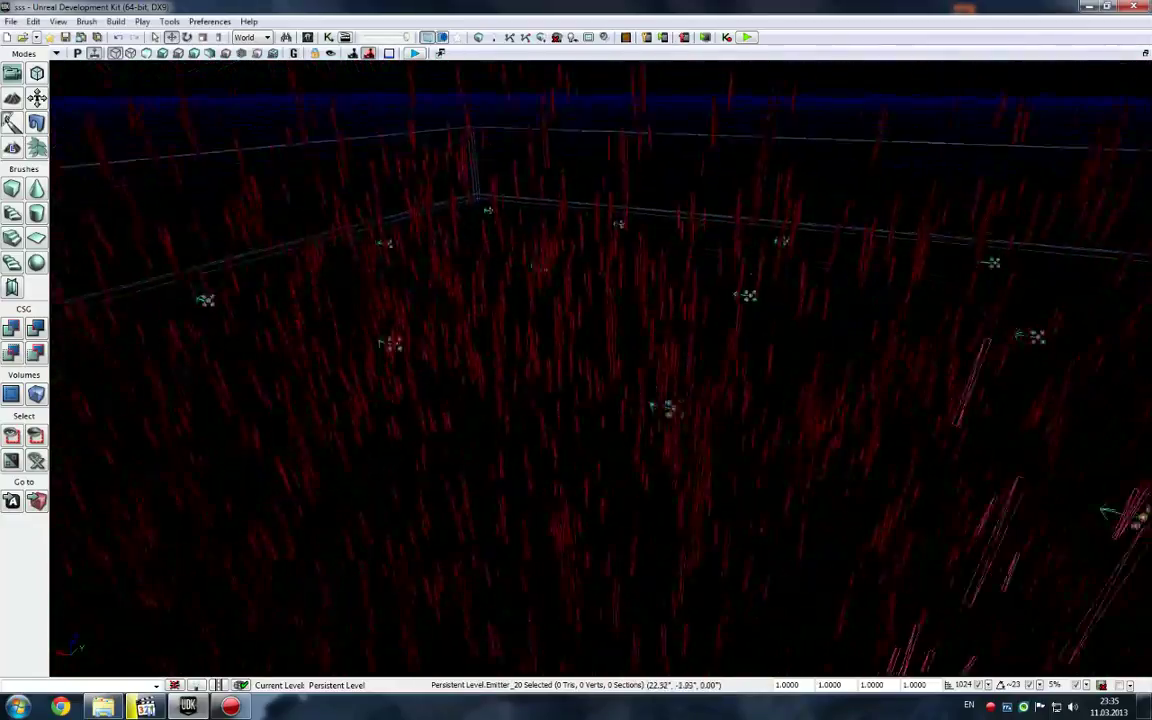
Step: Deselect the emitter and examine the rain across the emitter grid in lit mode
{"action": "right_click_drag", "start_coordinate": [600, 368], "coordinate": [546, 278]}
{"action": "key", "text": "Escape"}
{"action": "right_click_drag", "start_coordinate": [600, 368], "coordinate": [894, 376]}
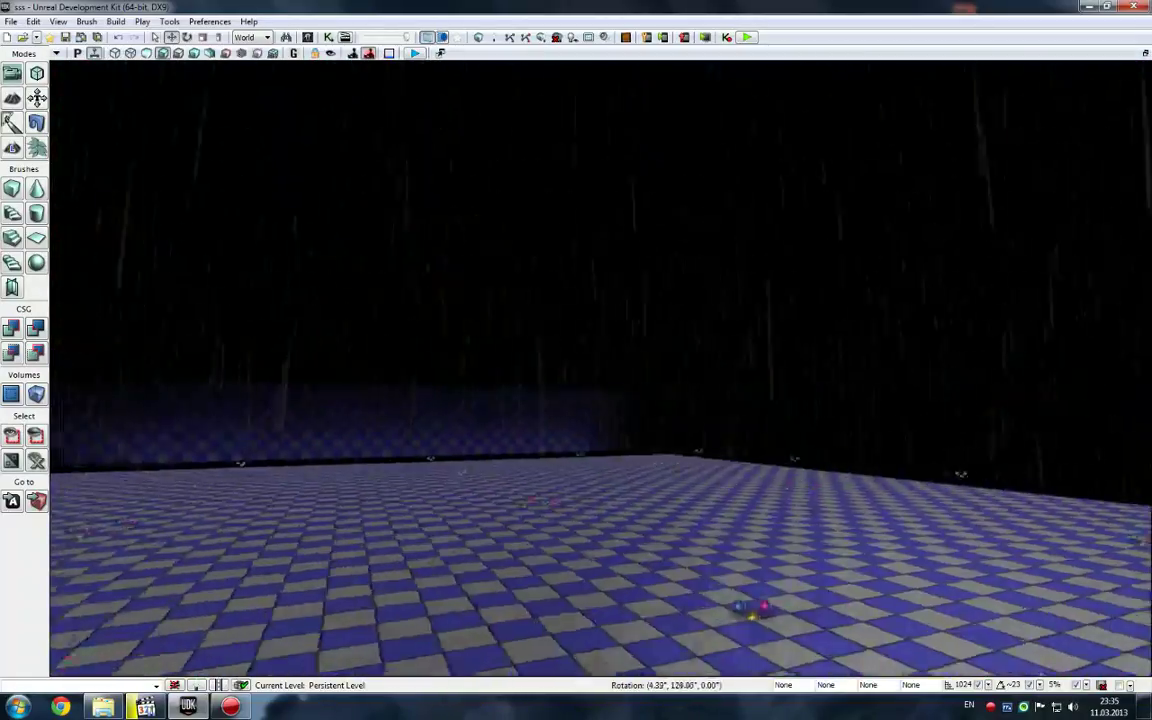
{"action": "right_click_drag", "start_coordinate": [600, 368], "coordinate": [570, 438]}
{"action": "mouse_move", "coordinate": [653, 311]}
{"action": "right_mouse_down"}
{"action": "mouse_move", "coordinate": [728, 313]}
{"action": "mouse_move", "coordinate": [730, 336]}
{"action": "right_mouse_up"}
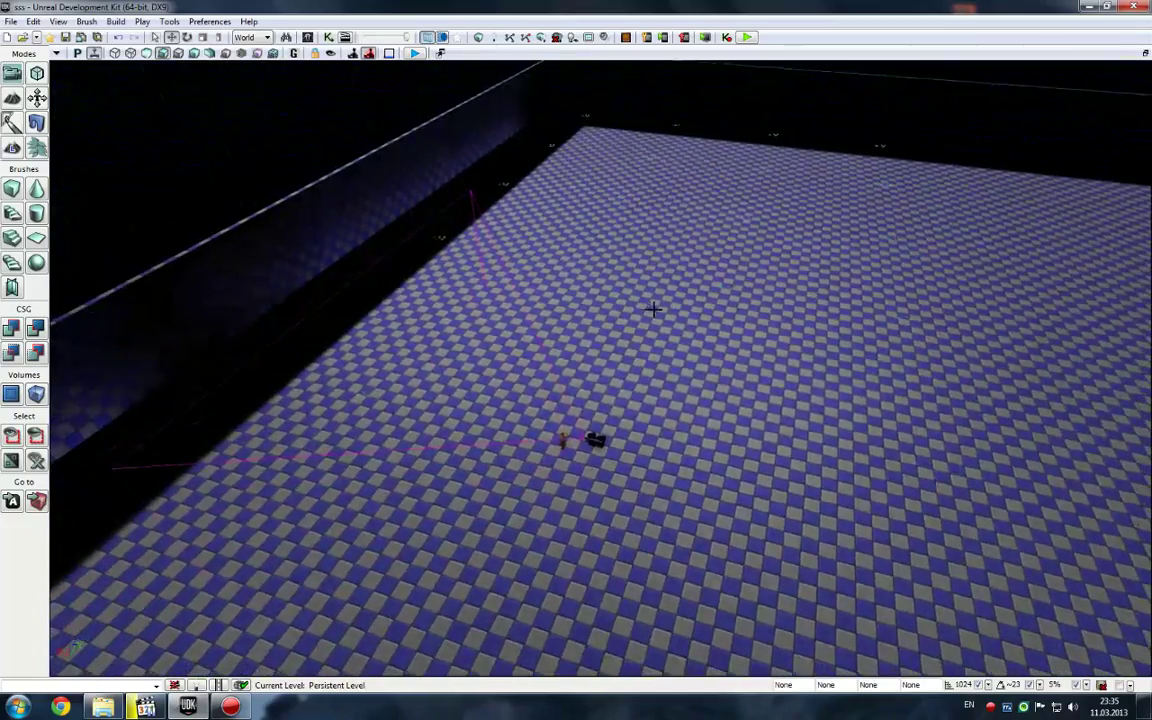
Step: Select the static rain mesh beyond the towers and open its Mansion_Rain_Cube asset in the mesh editor
{"action": "key", "text": "alt+1"}
{"action": "right_click_drag", "start_coordinate": [622, 308], "coordinate": [626, 308]}
{"action": "right_click_drag", "start_coordinate": [600, 368], "coordinate": [709, 353]}
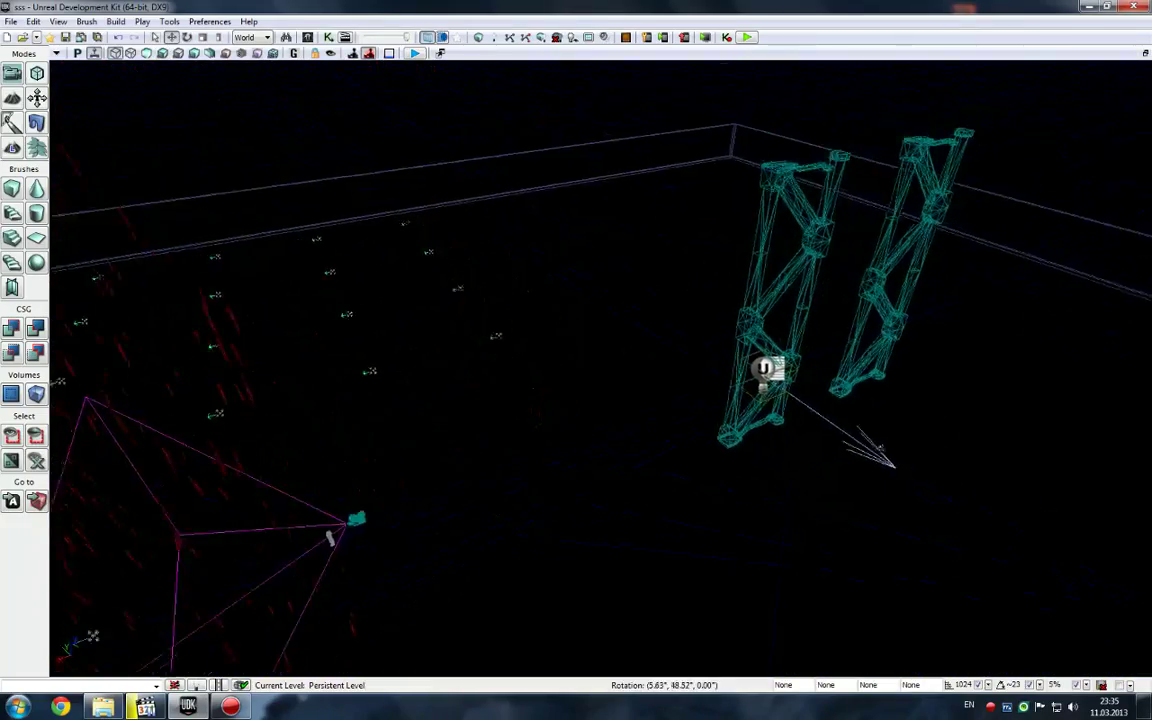
{"action": "right_click_drag", "start_coordinate": [660, 304], "coordinate": [685, 308]}
{"action": "key", "text": "w"}
{"action": "right_click_drag", "start_coordinate": [627, 347], "coordinate": [640, 301]}
{"action": "key", "text": "alt+4"}
{"action": "right_click_drag", "start_coordinate": [627, 347], "coordinate": [645, 290]}
{"action": "left_click", "coordinate": [627, 318]}
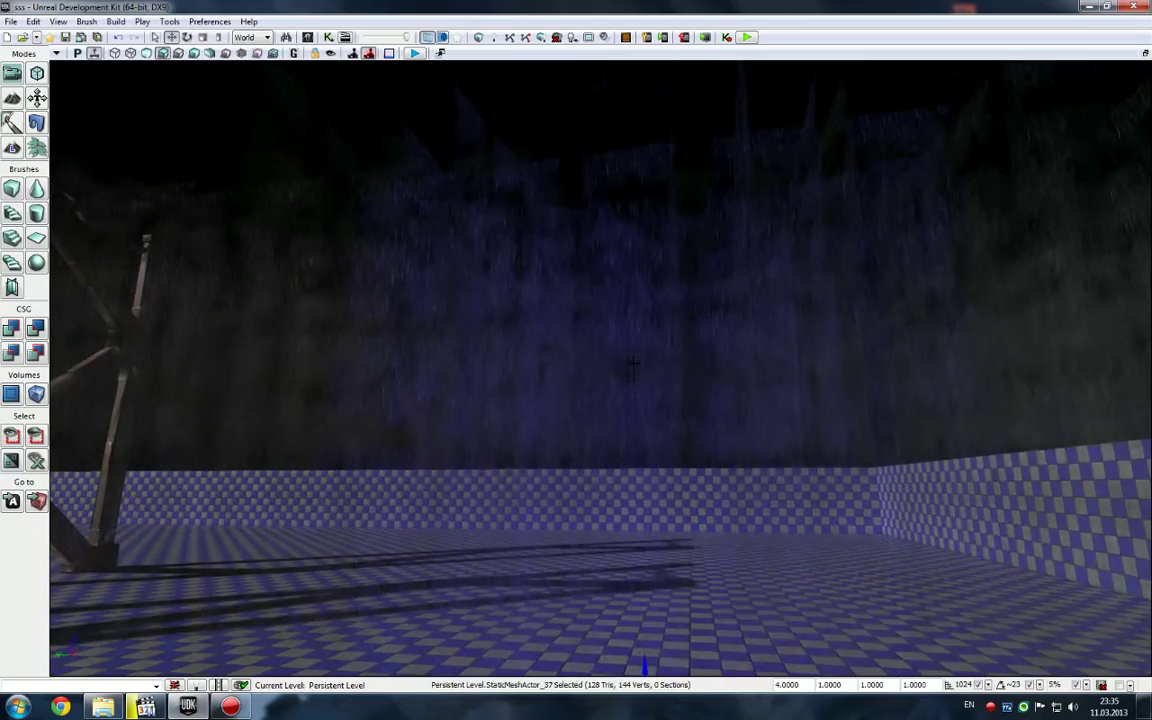
{"action": "key", "text": "ctrl+b"}
{"action": "double_click", "coordinate": [940, 318]}
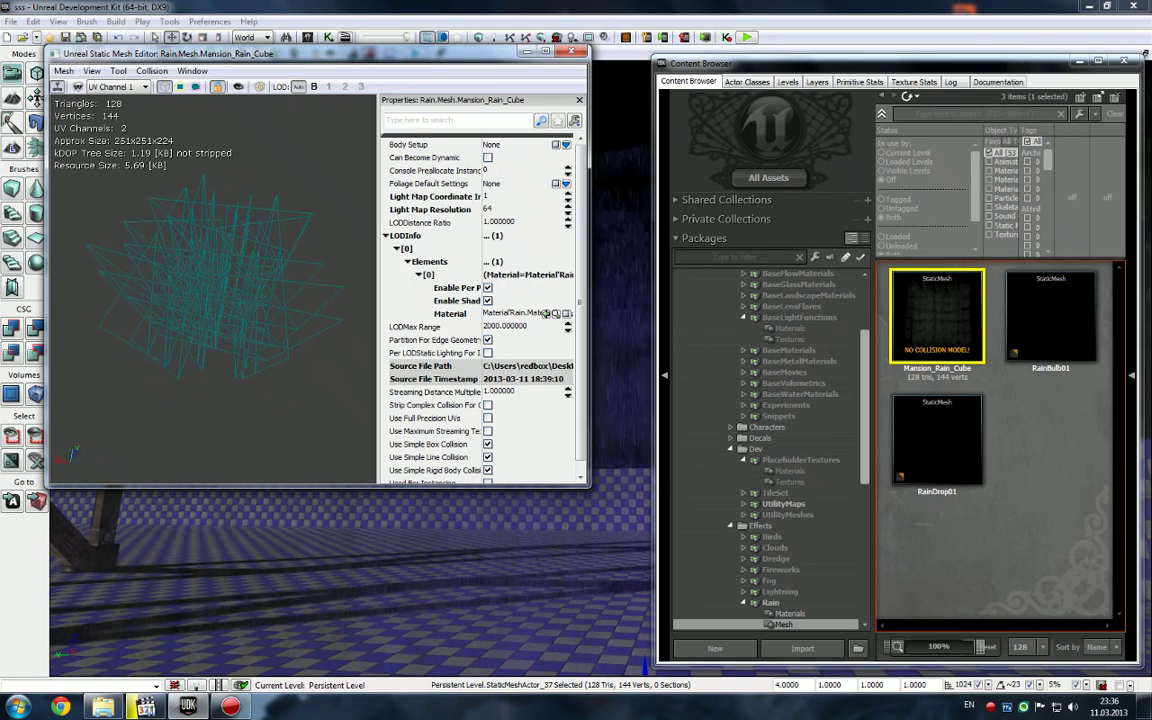
Step: Open the mesh's Rain_Static material and examine its node network and the texture used by the Texture Sample node
{"action": "left_click", "coordinate": [545, 314]}
{"action": "left_click", "coordinate": [555, 314]}
{"action": "double_click", "coordinate": [1077, 452]}
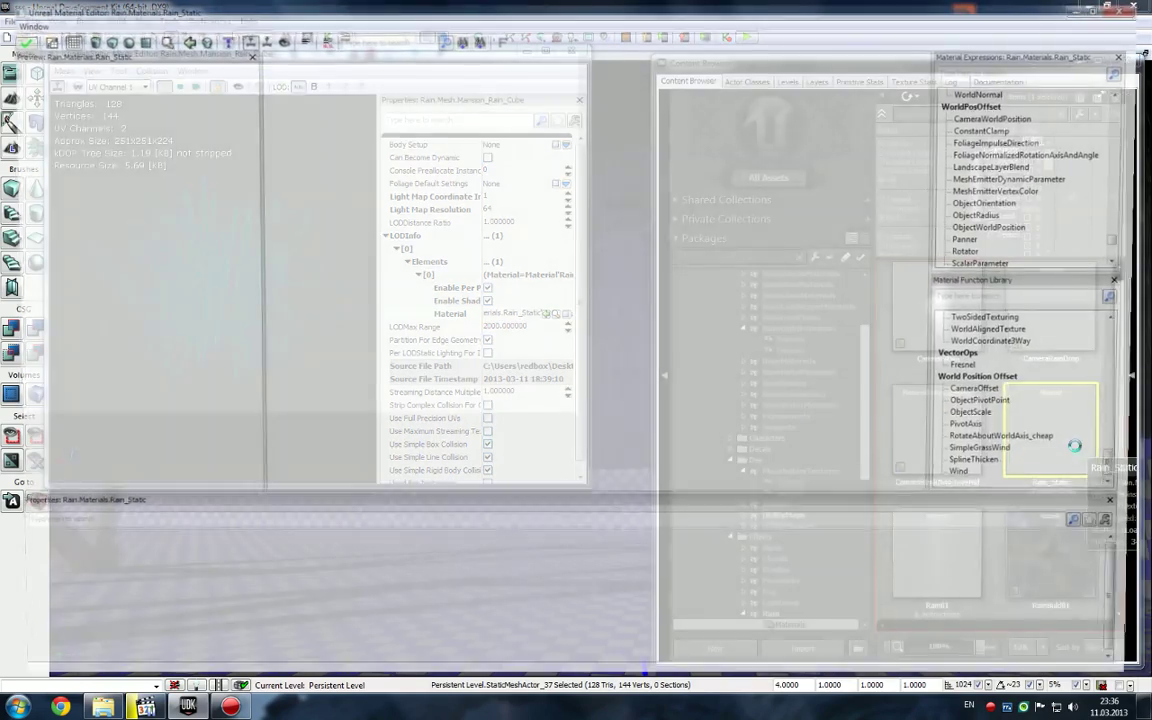
{"action": "left_click_drag", "start_coordinate": [418, 255], "coordinate": [504, 373]}
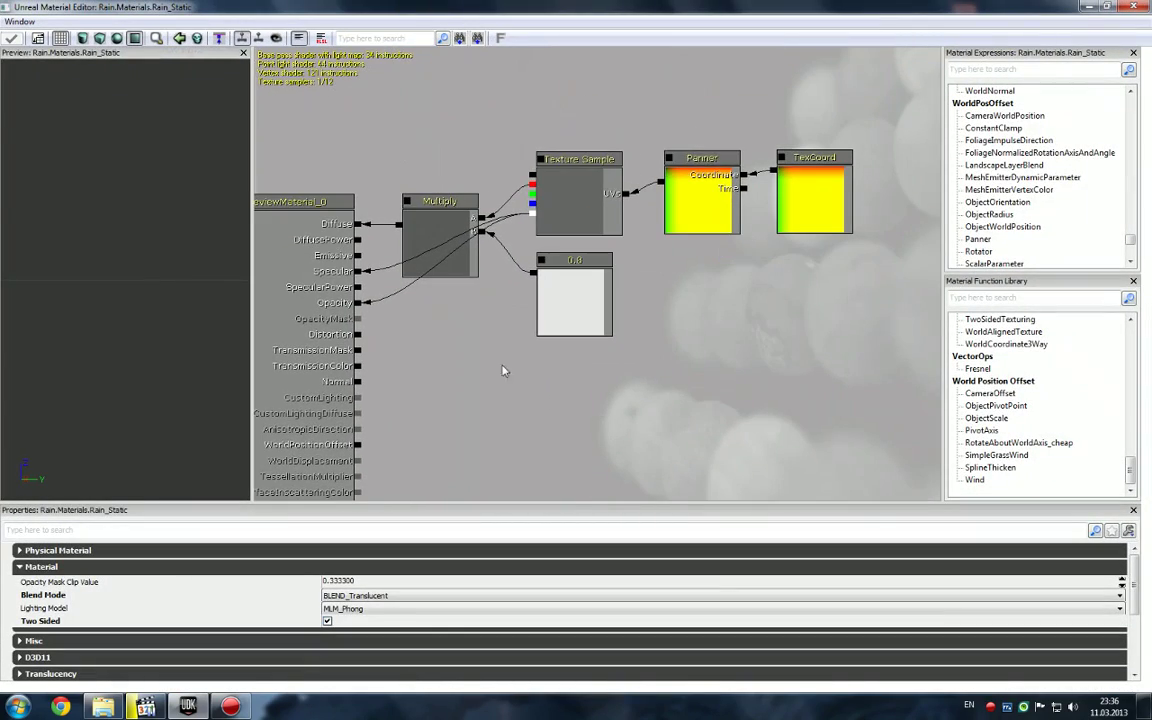
{"action": "left_click", "coordinate": [675, 219]}
{"action": "left_click", "coordinate": [592, 210]}
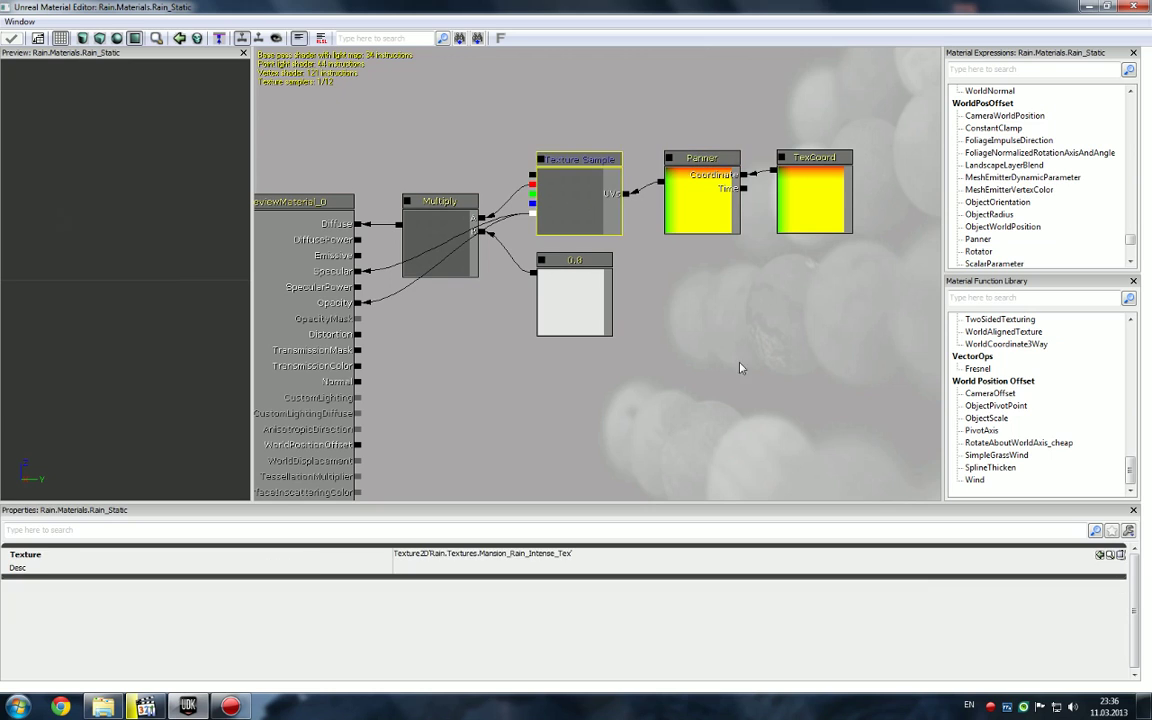
Step: Locate the Texture Sample's Mansion_Rain_Intense_Tex texture among the assets, view it in its texture properties and close them
{"action": "left_click", "coordinate": [1110, 556]}
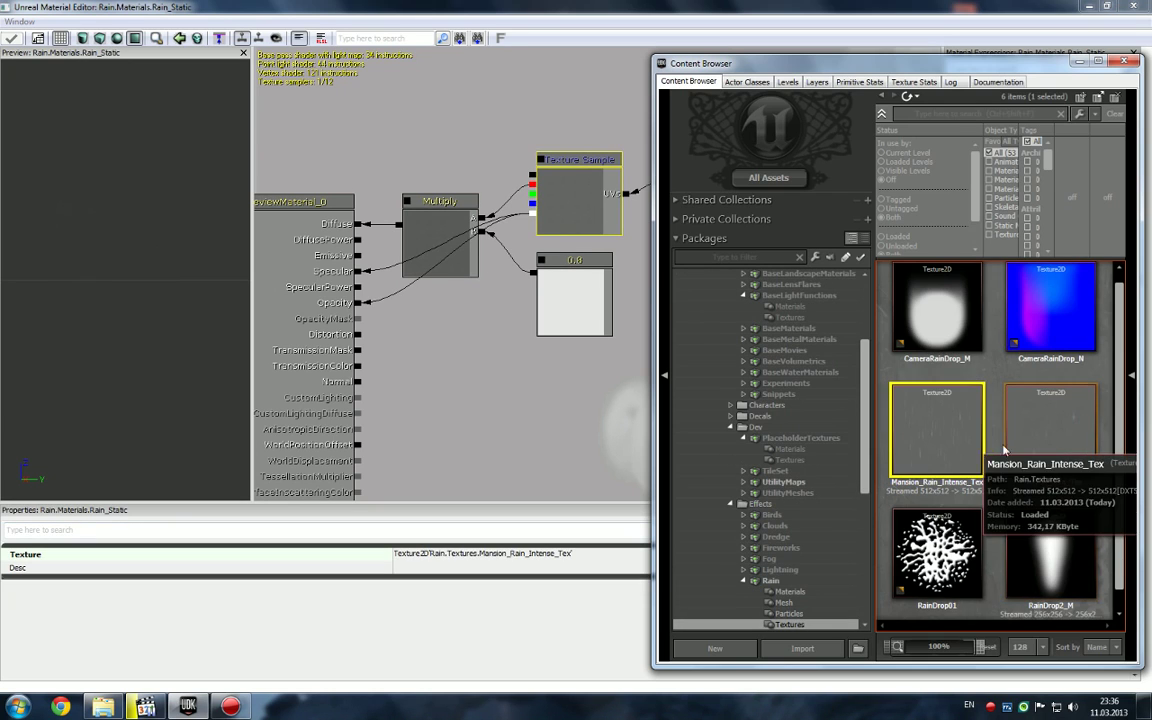
{"action": "double_click", "coordinate": [932, 420]}
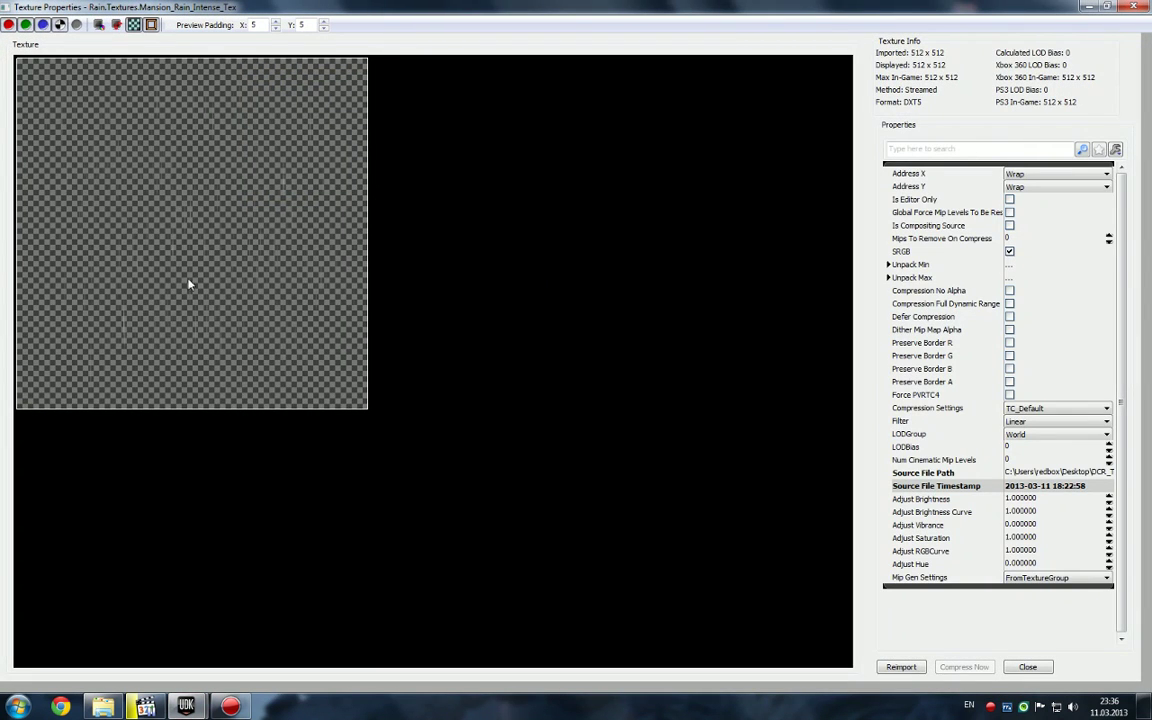
{"action": "left_click", "coordinate": [1027, 667]}
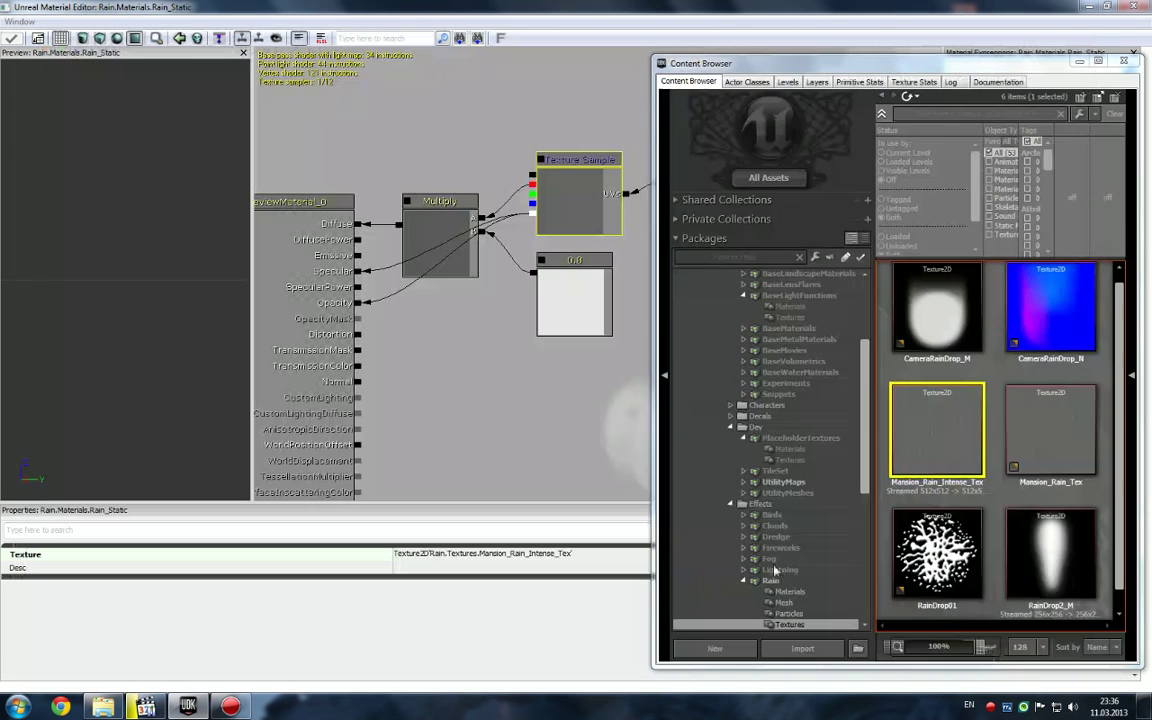
Step: Examine the Rain_Static material's blend, lighting and two-sided settings, along with its node connections and rain preview
{"action": "left_click", "coordinate": [545, 373]}
{"action": "left_click_drag", "start_coordinate": [576, 393], "coordinate": [544, 396]}
{"action": "left_click_drag", "start_coordinate": [428, 388], "coordinate": [505, 384]}
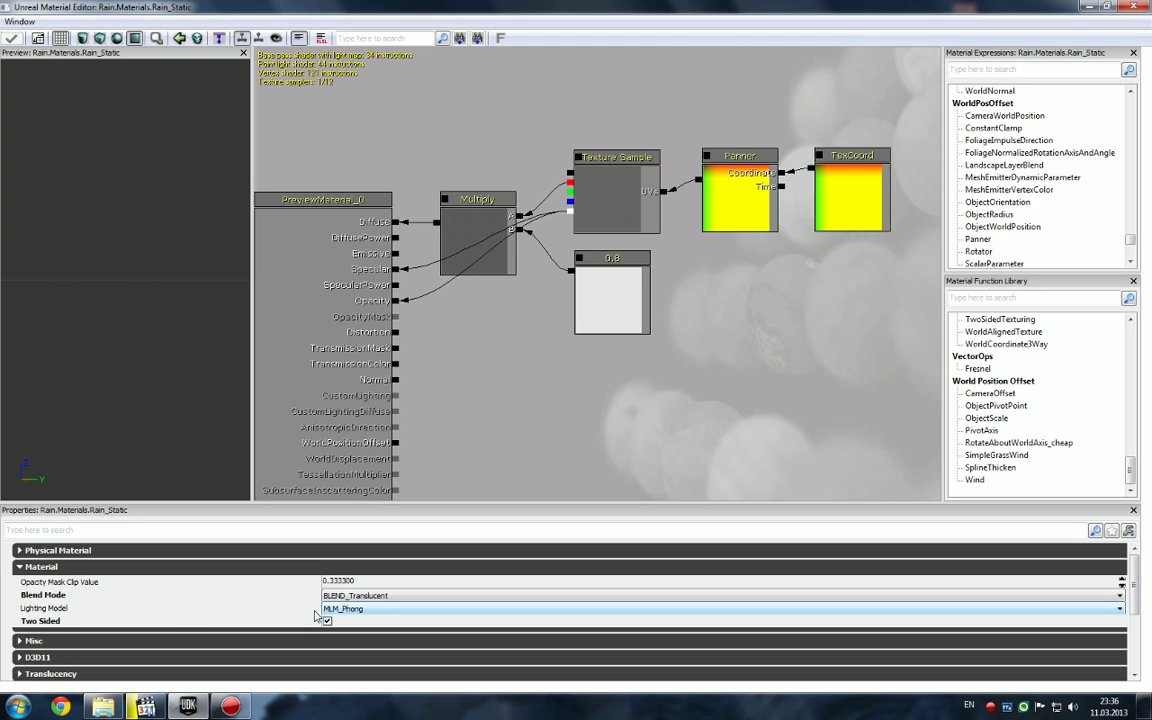
{"action": "left_click_drag", "start_coordinate": [522, 362], "coordinate": [556, 361]}
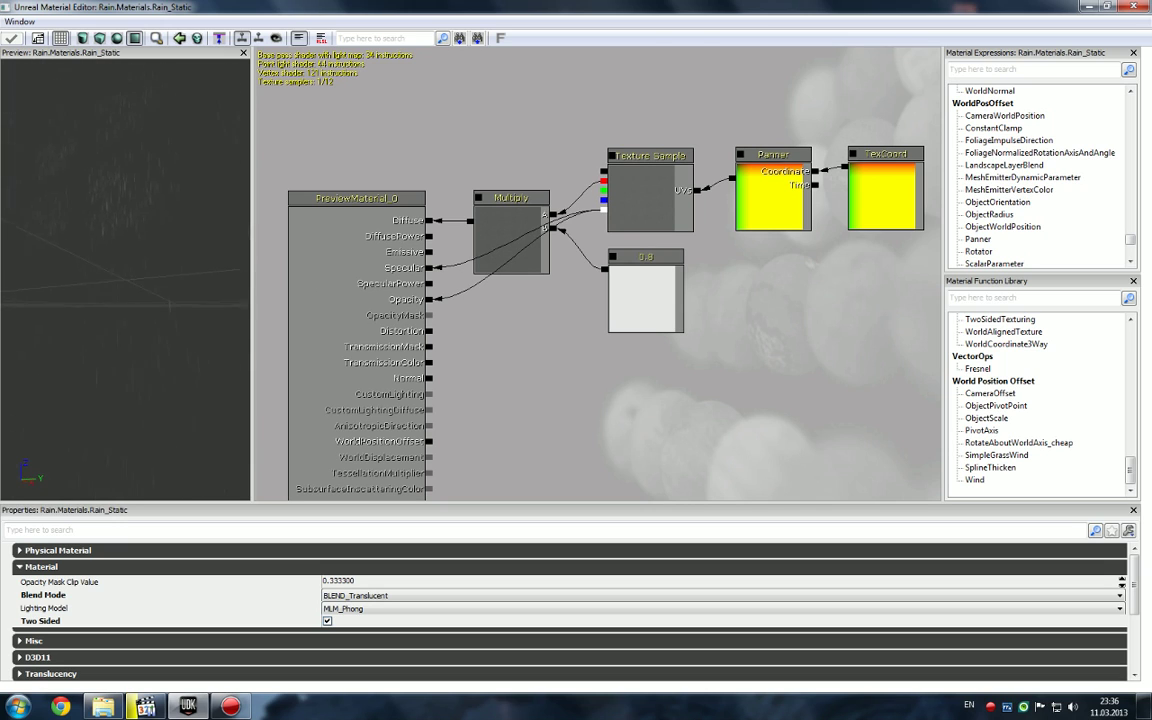
{"action": "left_click_drag", "start_coordinate": [125, 280], "coordinate": [165, 290]}
{"action": "left_click_drag", "start_coordinate": [490, 320], "coordinate": [500, 323]}
{"action": "left_click_drag", "start_coordinate": [437, 290], "coordinate": [437, 230]}
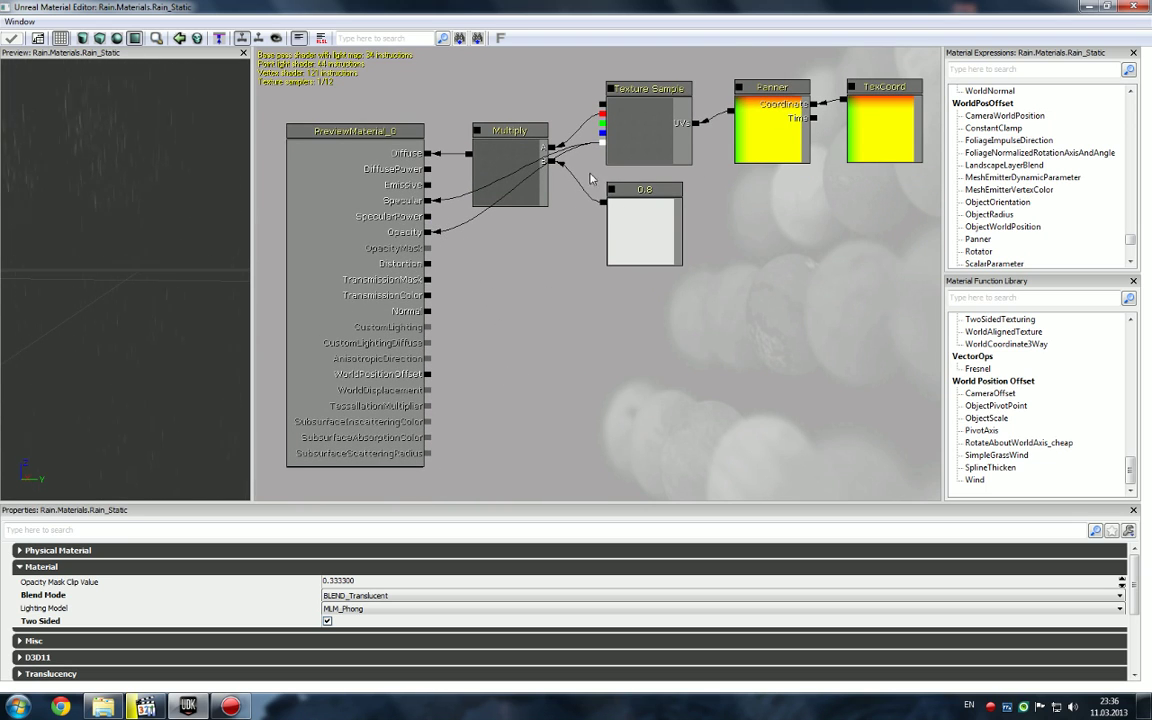
Step: Close the Rain_Static material, the Mansion_Rain_Cube mesh editor and the Content Browser
{"action": "left_click", "coordinate": [1133, 7]}
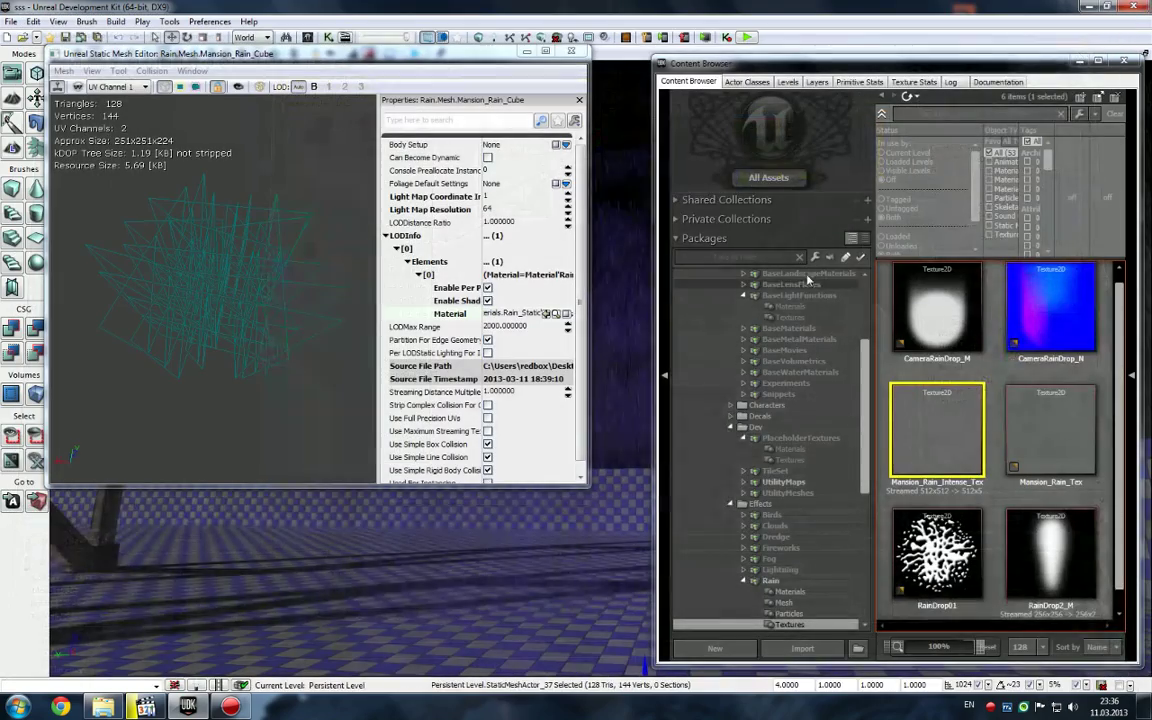
{"action": "left_click", "coordinate": [571, 52]}
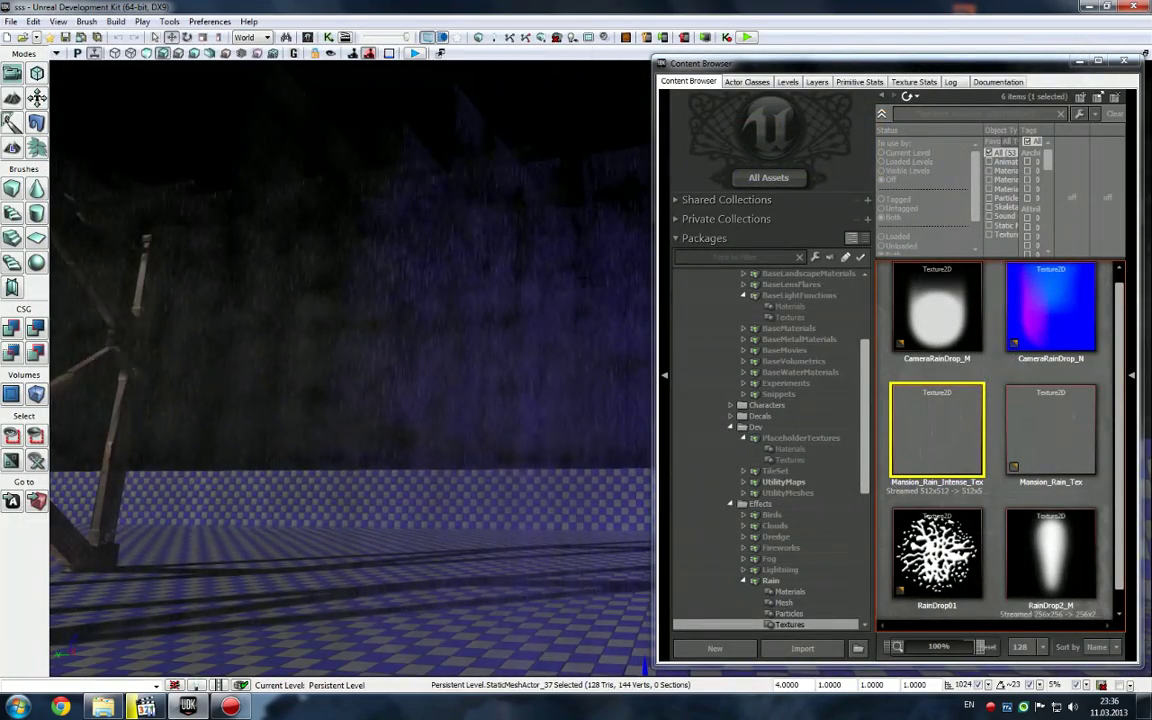
{"action": "left_click", "coordinate": [1124, 61]}
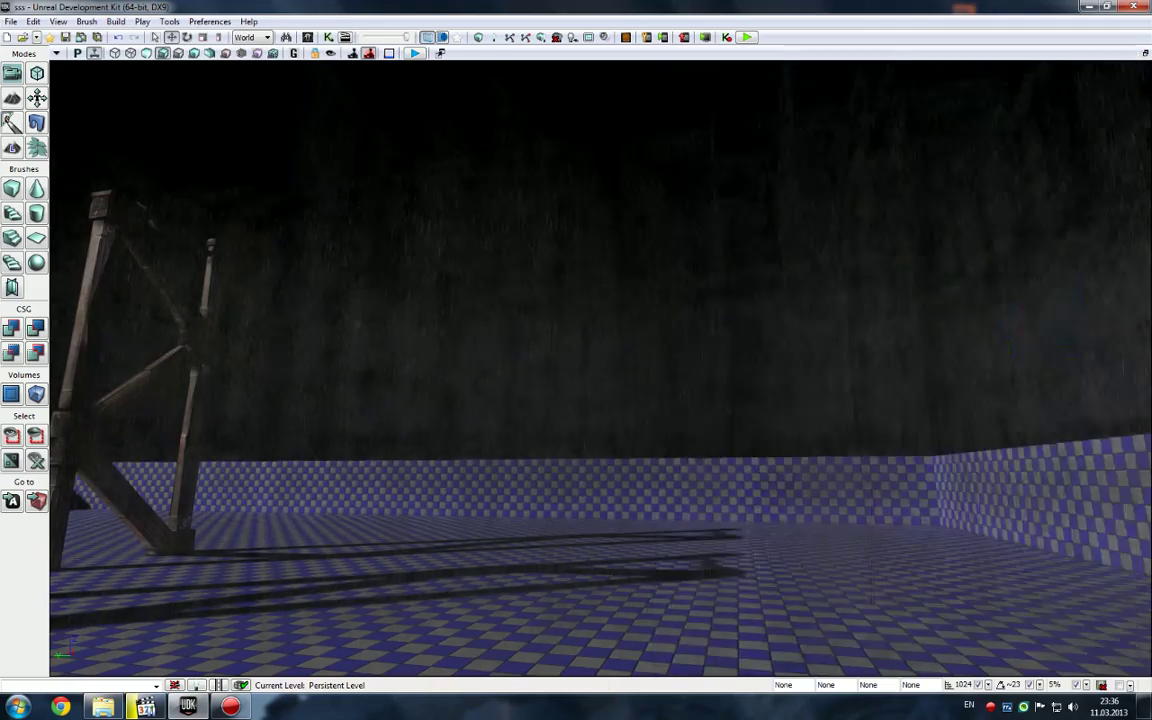
Step: Switch the level view to wireframe and examine the rain emitter in front of the camera
{"action": "mouse_move", "coordinate": [850, 300]}
{"action": "right_mouse_down"}
{"action": "mouse_move", "coordinate": [665, 365]}
{"action": "mouse_move", "coordinate": [675, 369]}
{"action": "mouse_move", "coordinate": [560, 370]}
{"action": "mouse_move", "coordinate": [455, 408]}
{"action": "mouse_move", "coordinate": [504, 427]}
{"action": "mouse_move", "coordinate": [494, 462]}
{"action": "right_mouse_up"}
{"action": "key", "text": "alt+1"}
{"action": "key", "text": "w"}
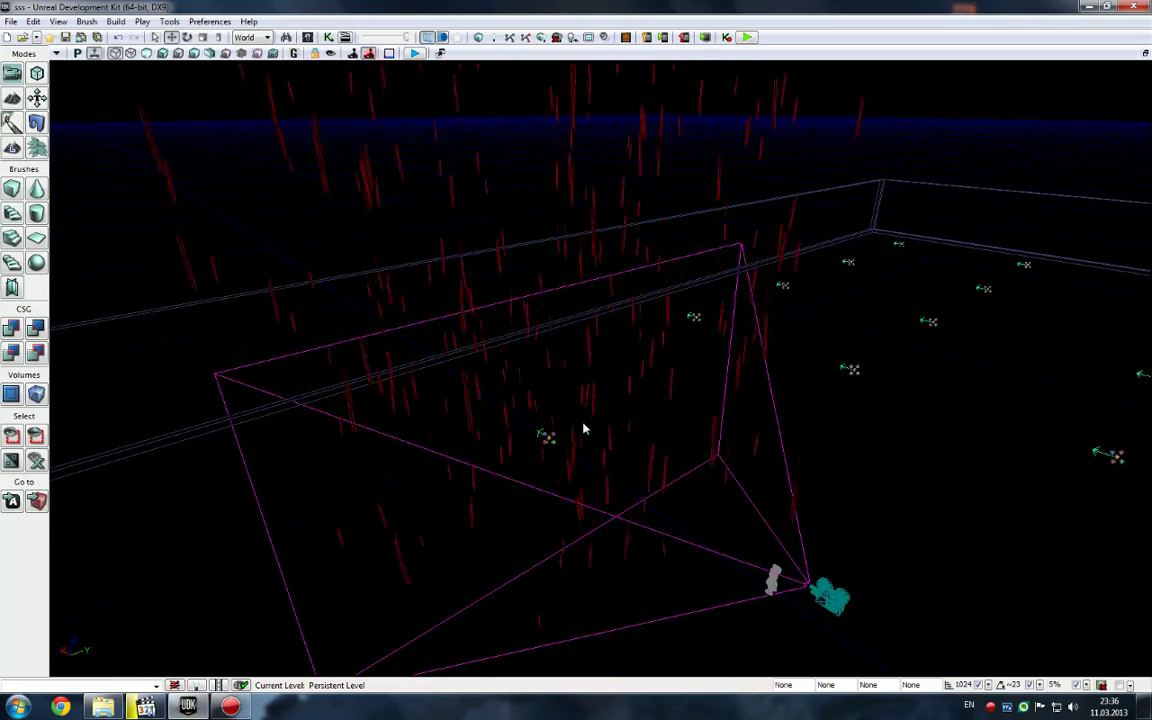
{"action": "mouse_move", "coordinate": [584, 427]}
{"action": "right_mouse_down"}
{"action": "mouse_move", "coordinate": [564, 370]}
{"action": "mouse_move", "coordinate": [588, 426]}
{"action": "right_mouse_up"}
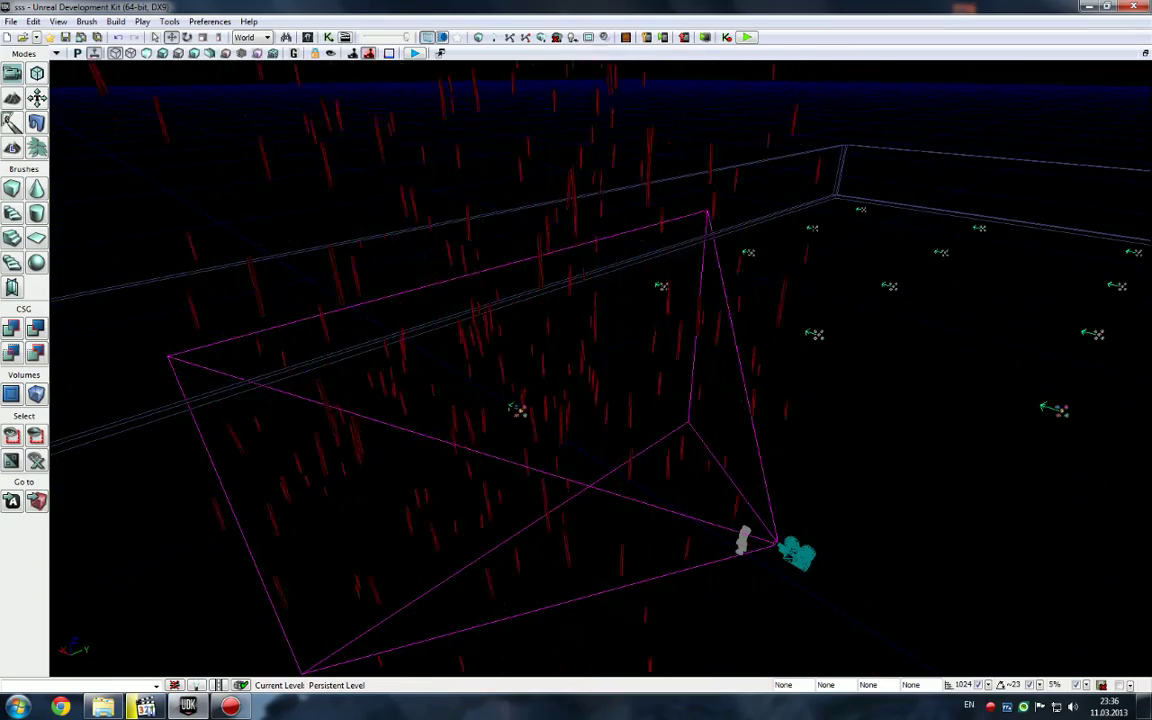
Step: Select the rain emitter in front of the camera, open its Rain06 particle system and check the Spawn module's rate
{"action": "left_click", "coordinate": [518, 409]}
{"action": "key", "text": "ctrl+b"}
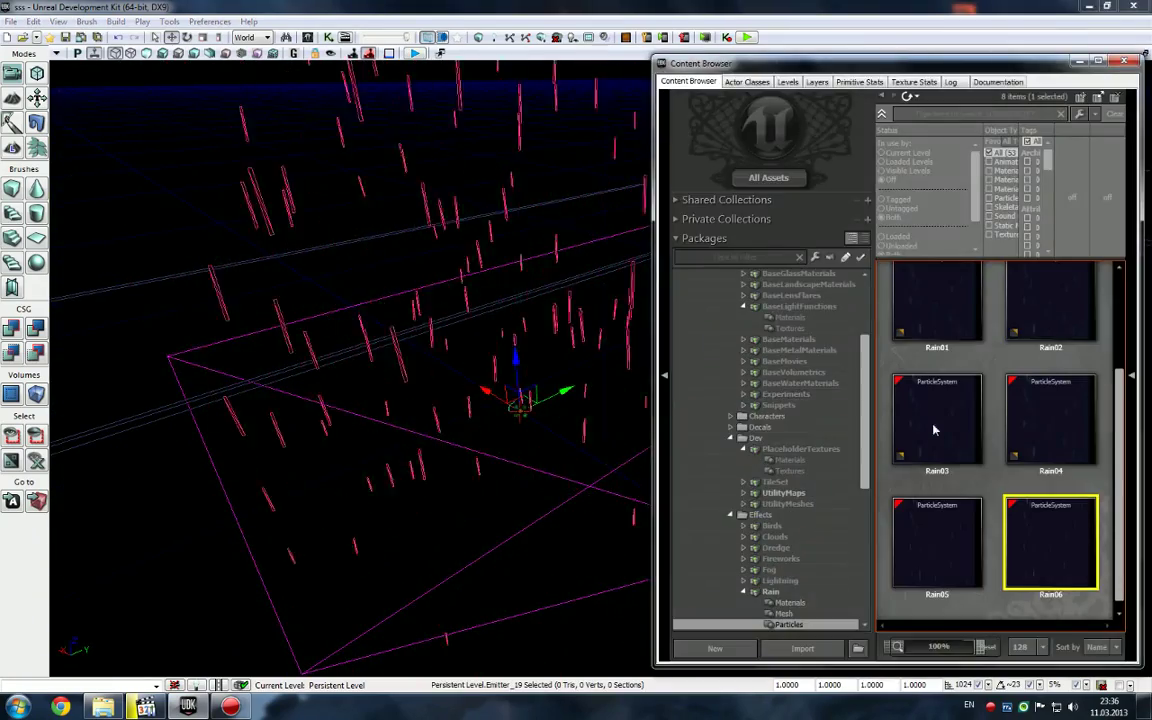
{"action": "double_click", "coordinate": [1074, 551]}
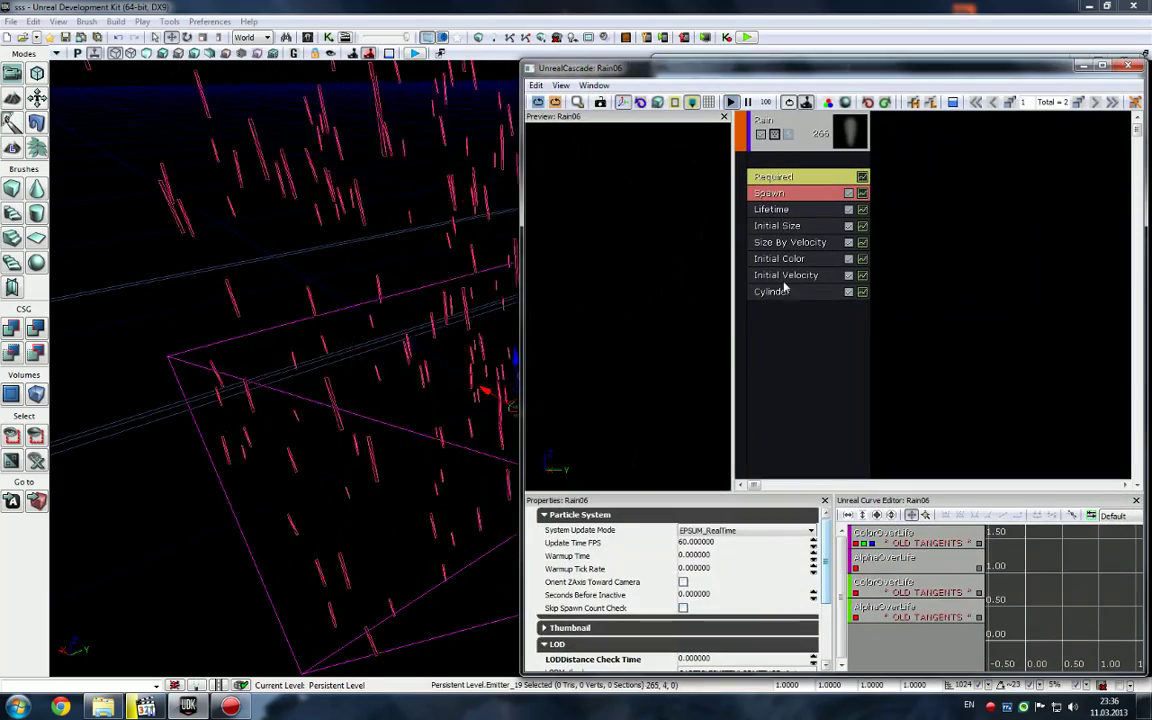
{"action": "left_click", "coordinate": [769, 193]}
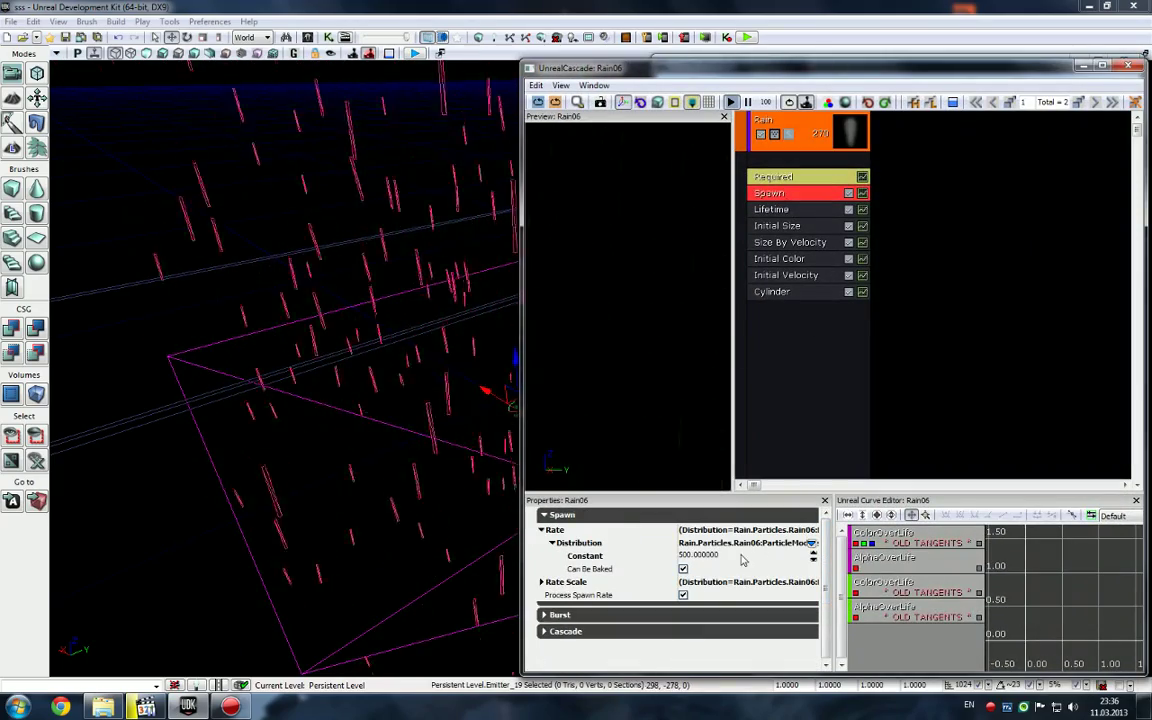